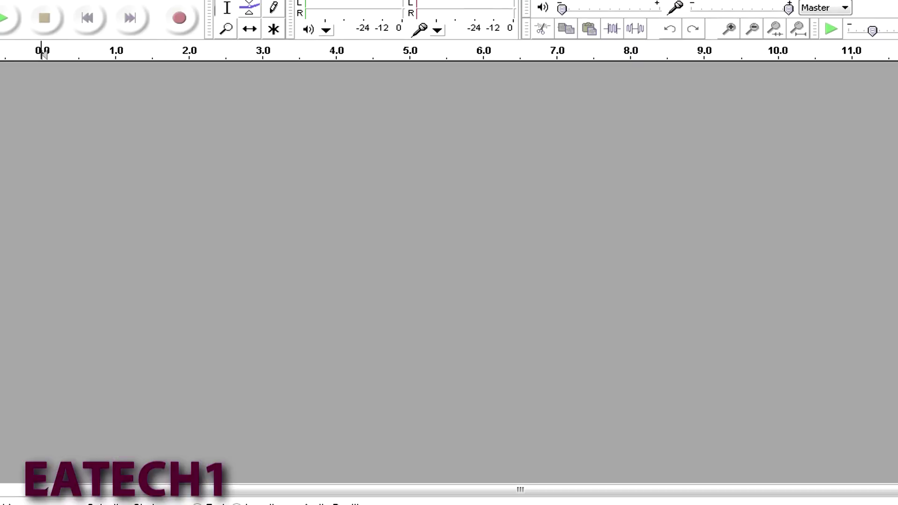
Select and rearrange the Pokemon White save file and Pokesav archive icons on the desktop.
left_click(180, 17)
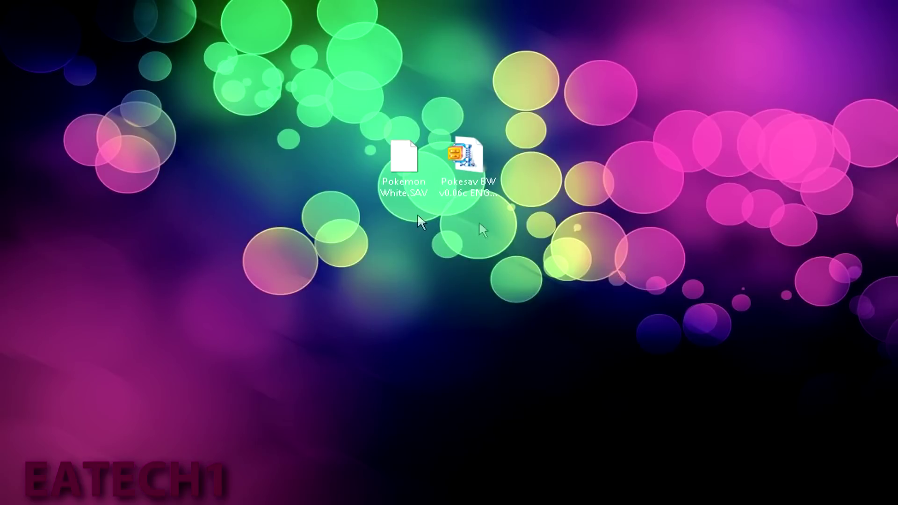
left_click(476, 167)
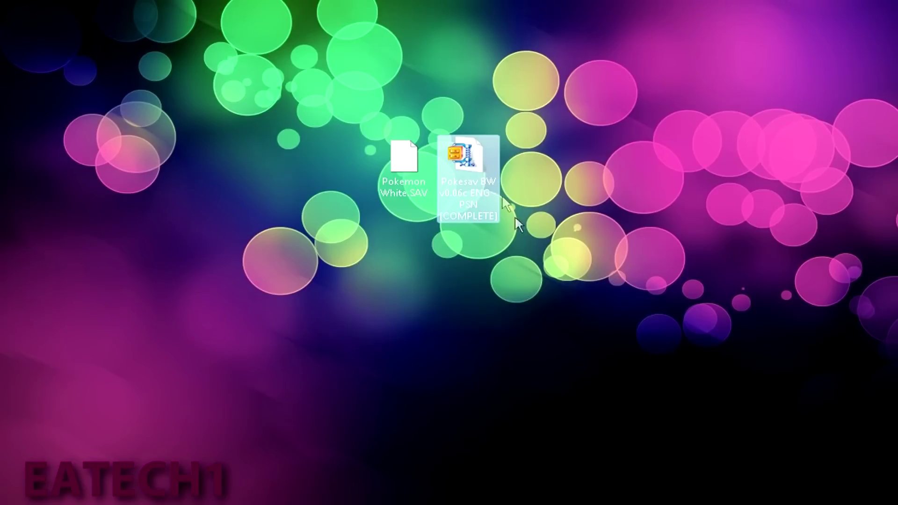
left_click(518, 228)
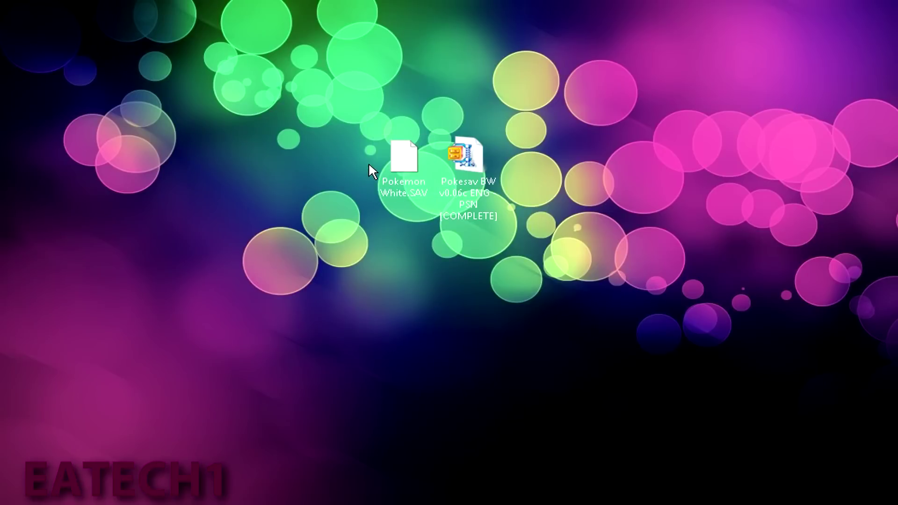
left_click(402, 168)
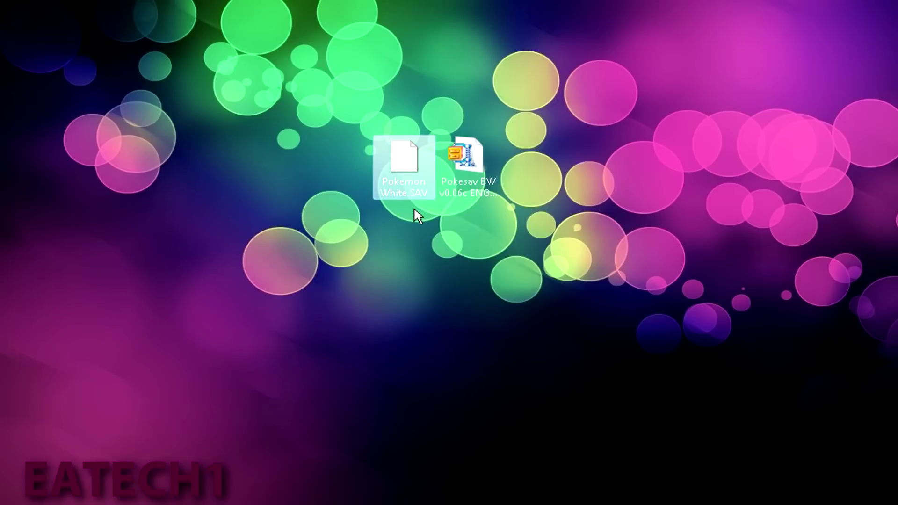
left_click_drag(413, 196, 417, 330)
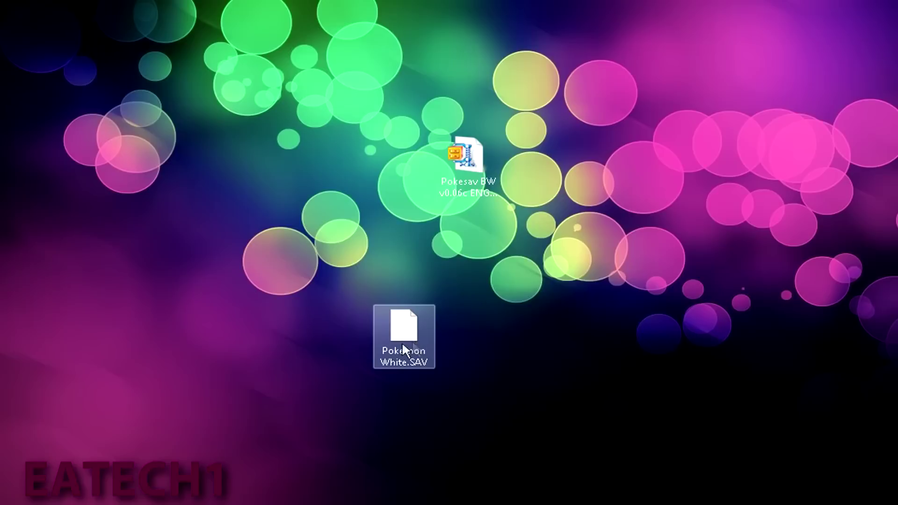
left_click_drag(421, 336, 398, 177)
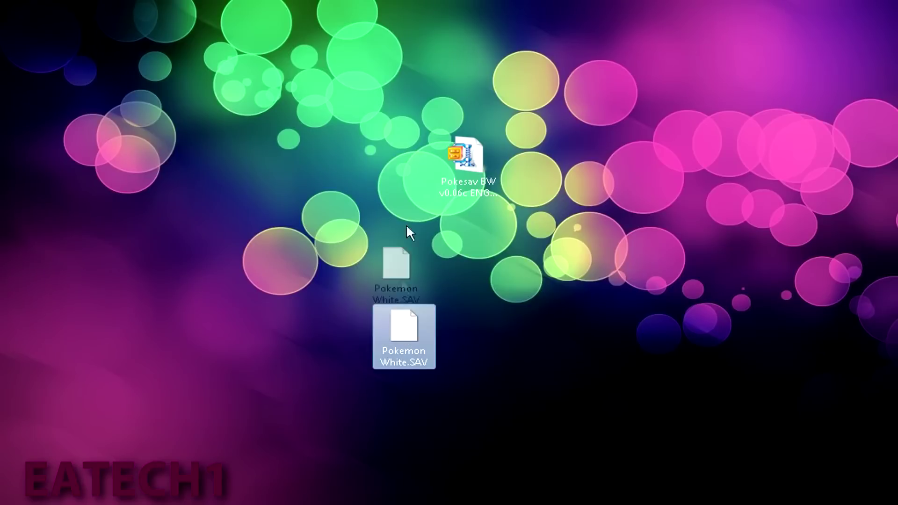
left_click_drag(414, 226, 365, 133)
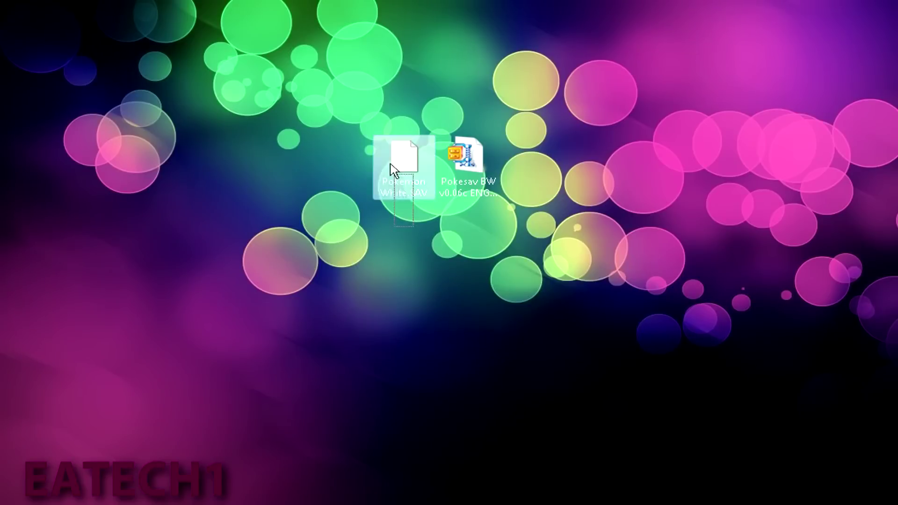
left_click(346, 109)
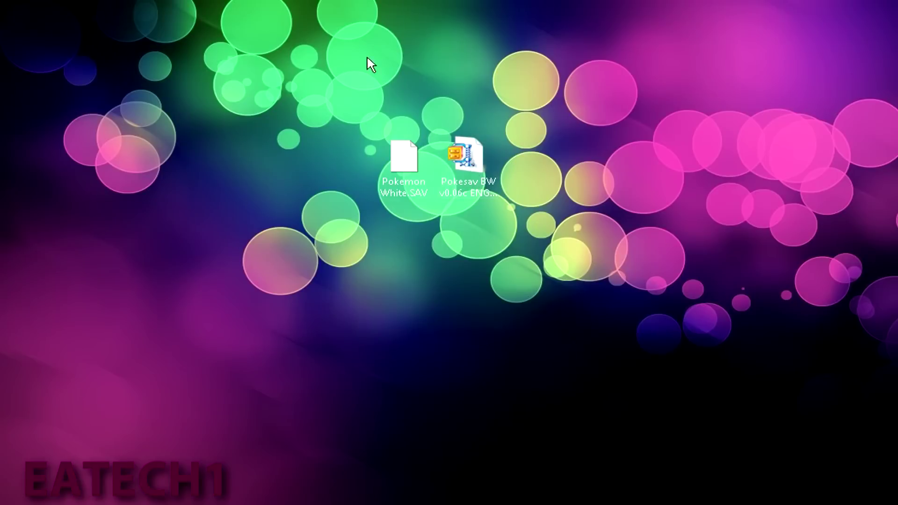
Extract the Pokesav BW zip here and select the extracted Pokesav program.
left_click(471, 162)
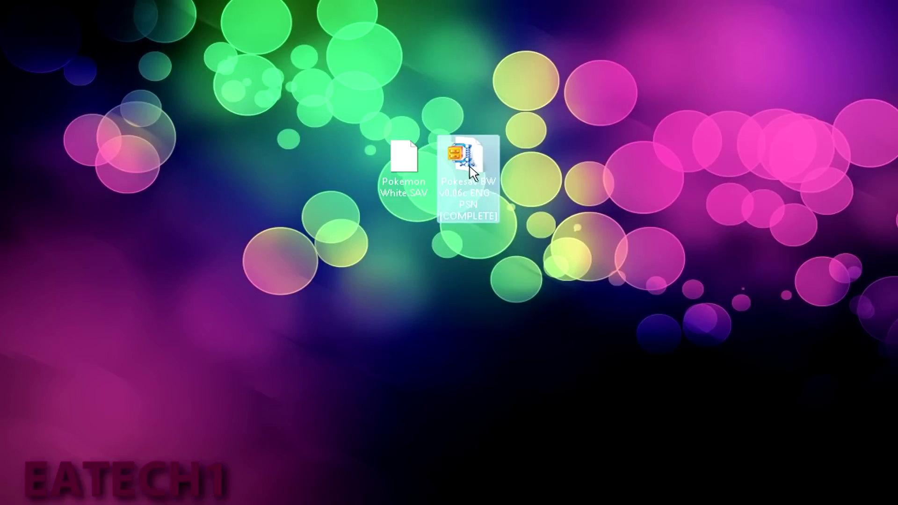
mouse_move(470, 158)
right_click(476, 160)
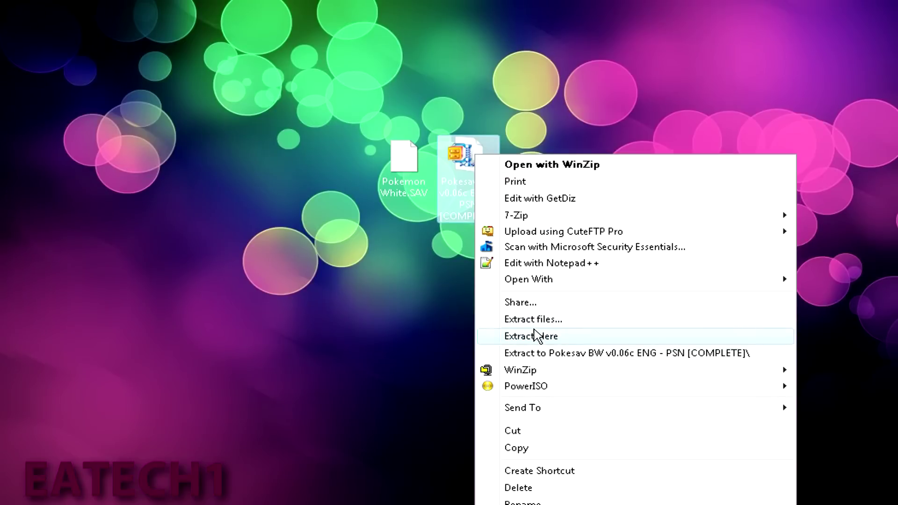
left_click(535, 336)
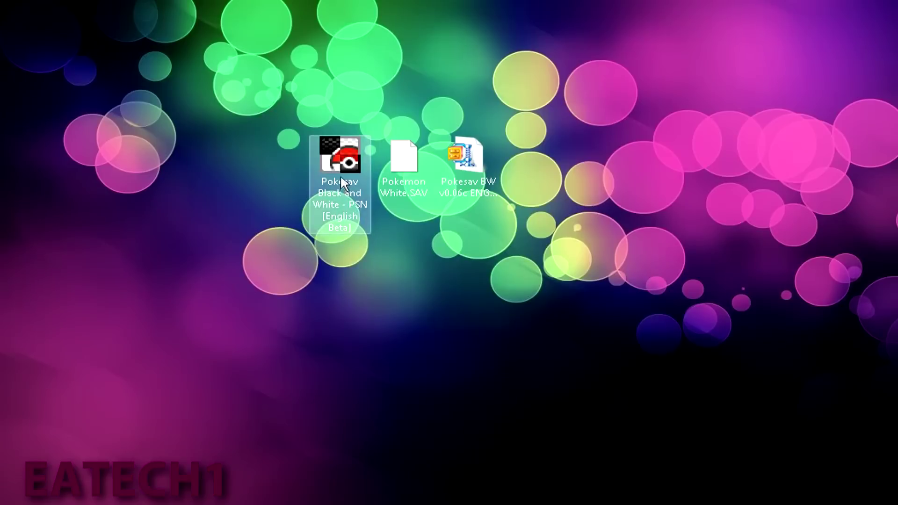
left_click(340, 181)
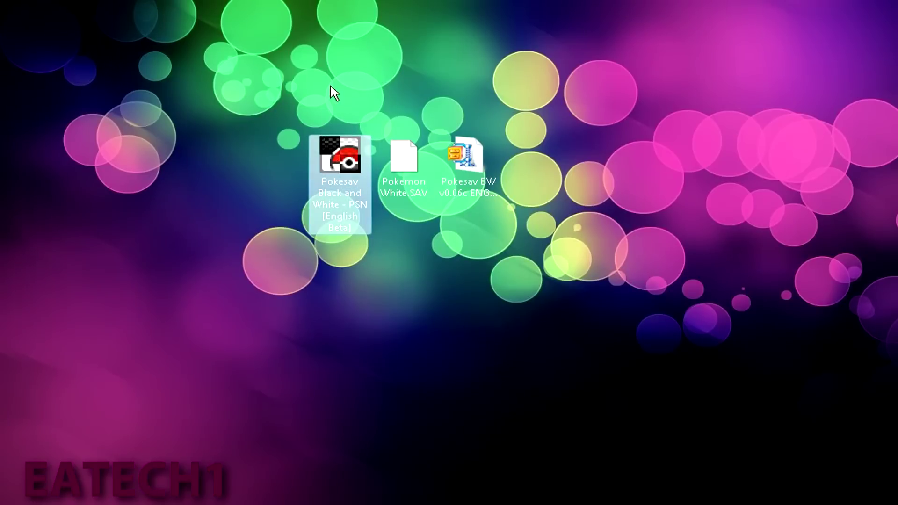
Launch Pokesav and load Pokemon White.SAV from the Desktop.
double_click(345, 162)
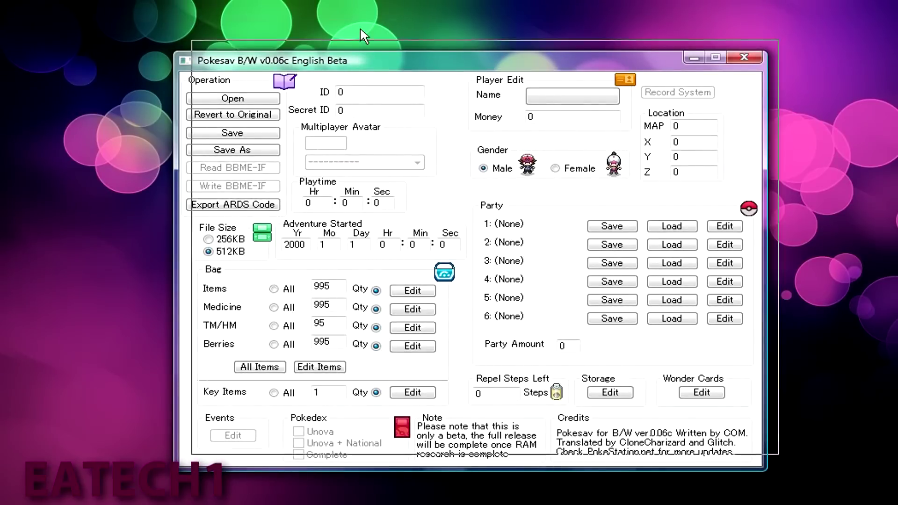
left_click_drag(334, 61, 361, 31)
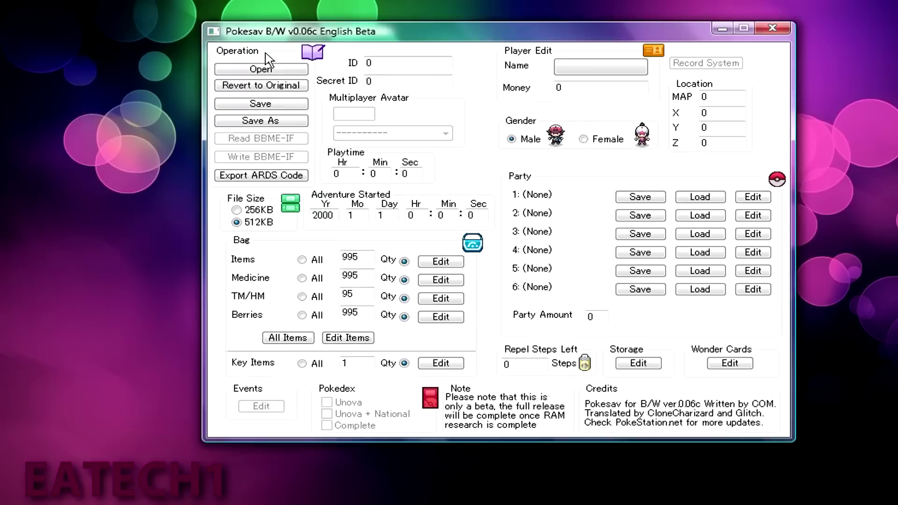
left_click(249, 70)
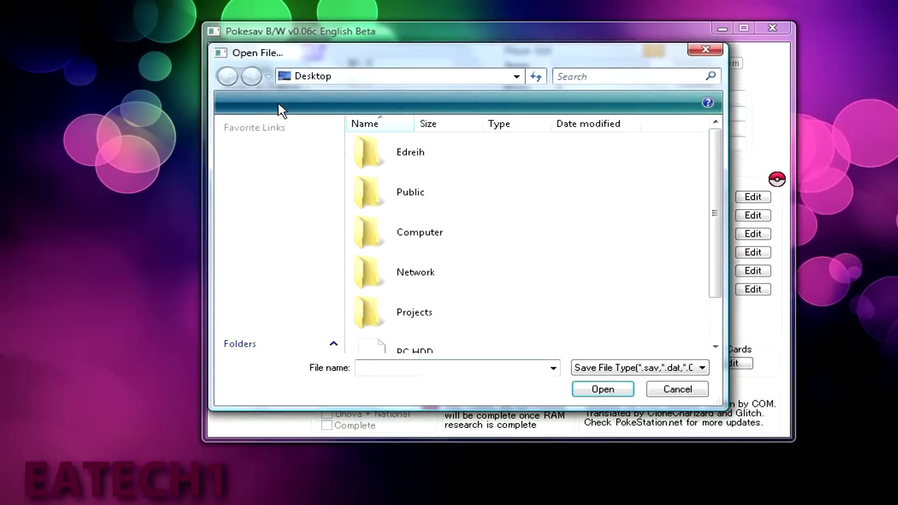
left_click(259, 164)
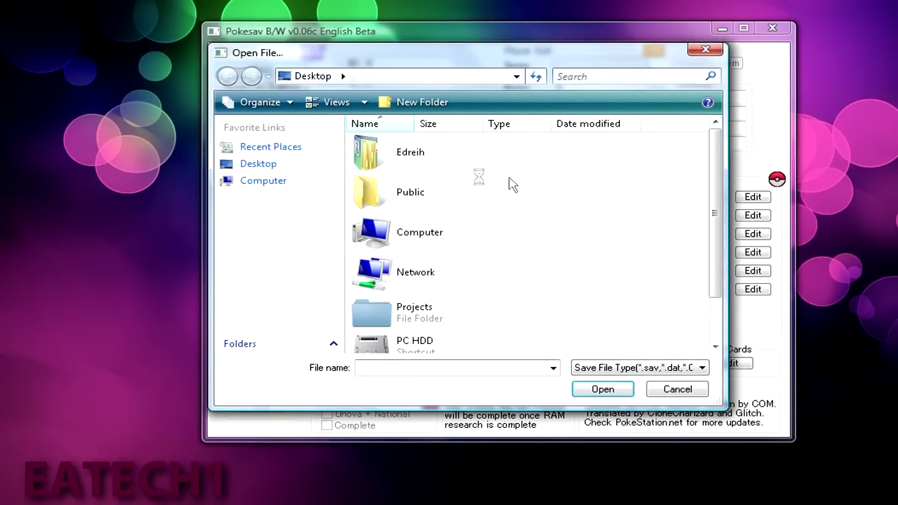
scroll(554, 236, "down", 2)
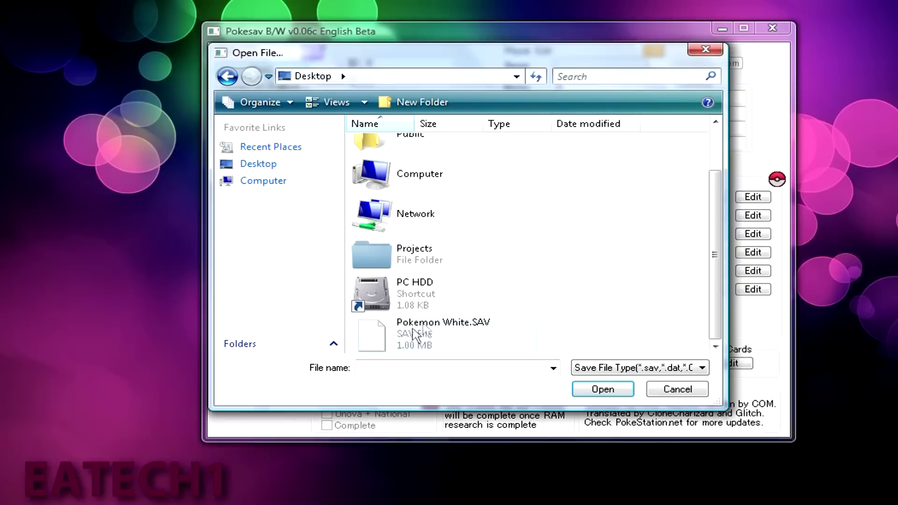
left_click(414, 336)
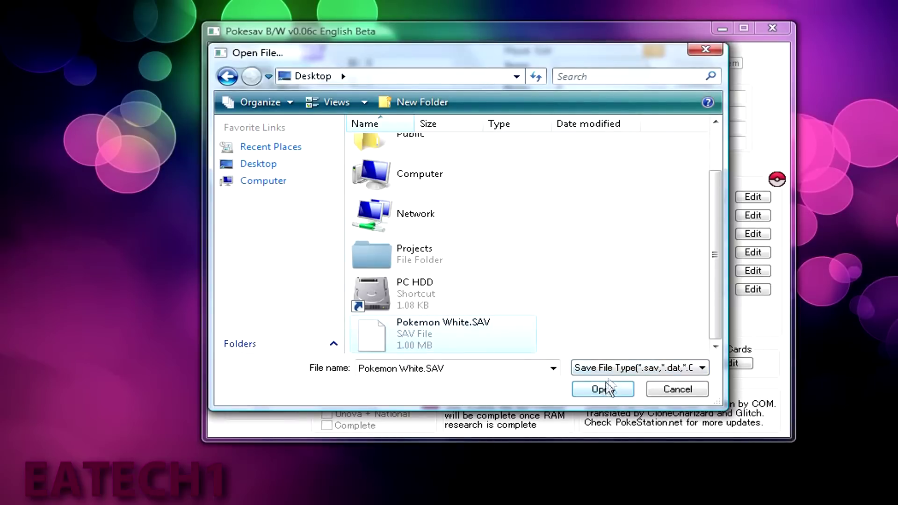
left_click(603, 389)
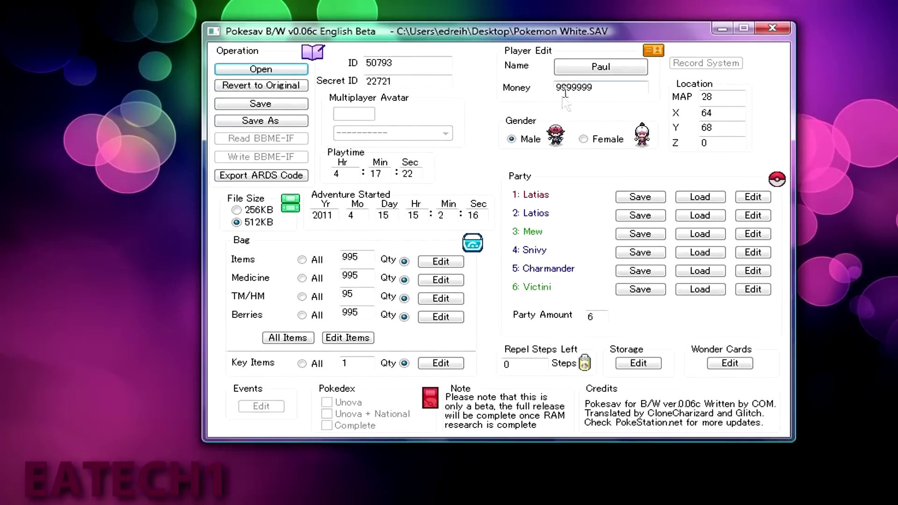
left_click(583, 70)
left_click_drag(460, 230, 309, 239)
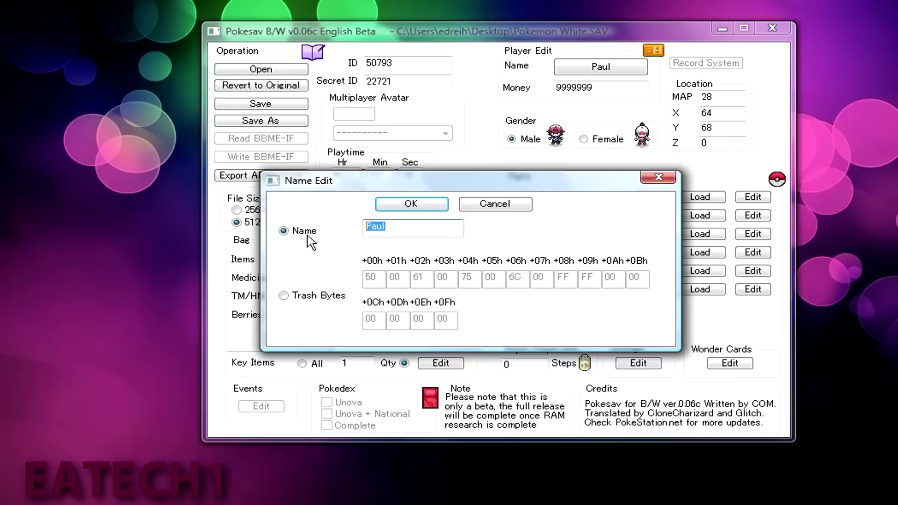
type("EA")
type("Tech")
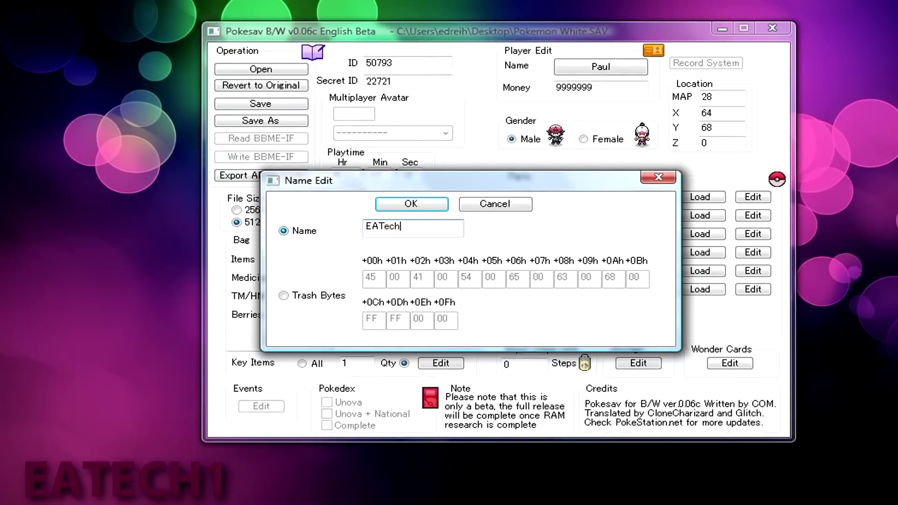
left_click(414, 205)
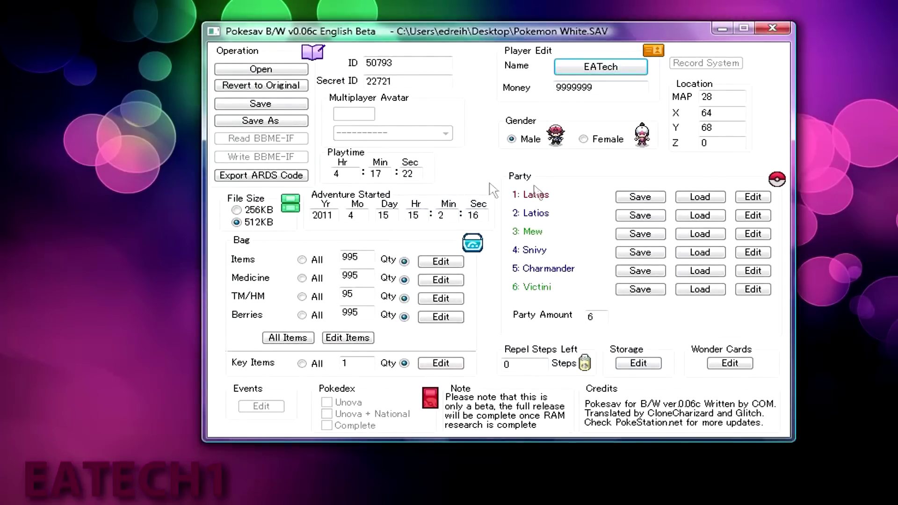
left_click_drag(618, 87, 527, 91)
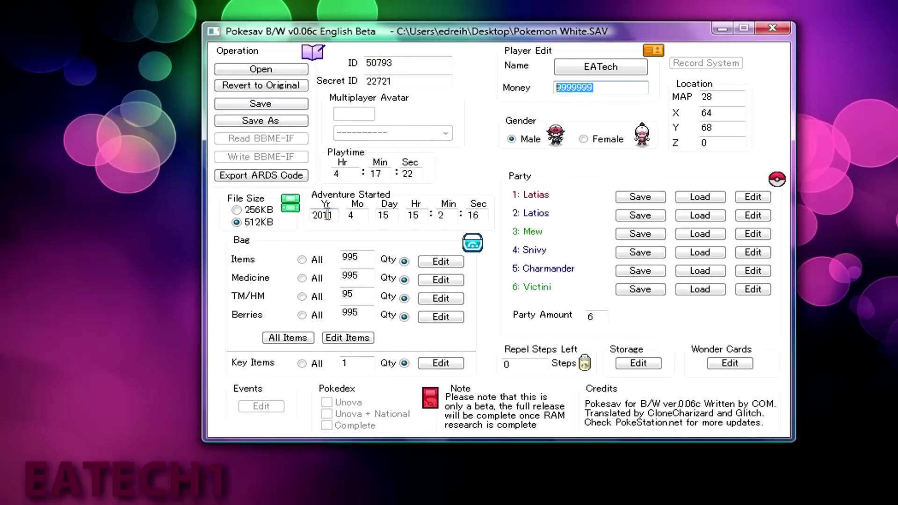
double_click(338, 174)
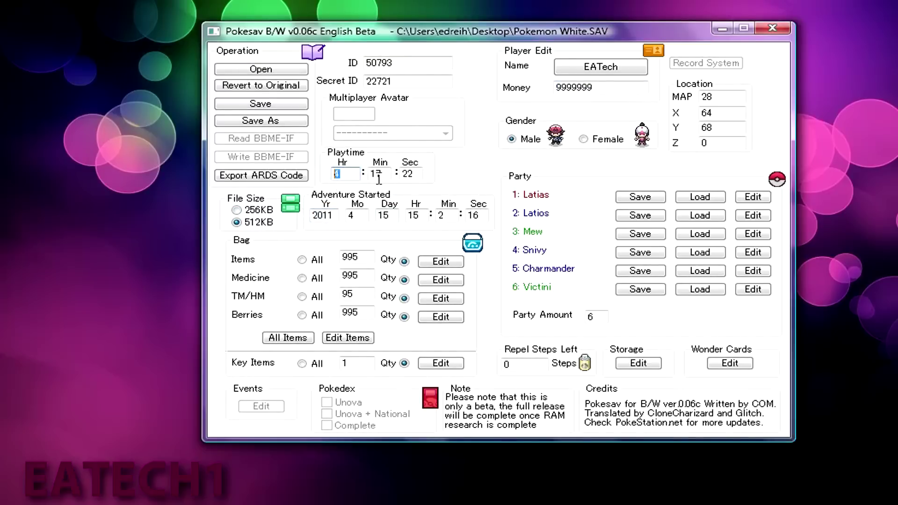
left_click(408, 173)
left_click(437, 265)
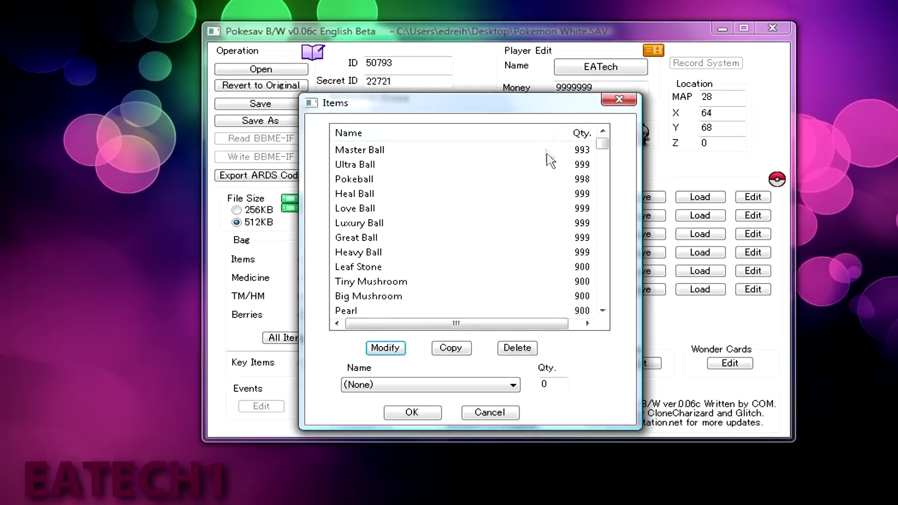
Change the Master Ball quantity to 999 and apply it with Modify.
left_click(491, 164)
scroll(525, 235, "down", 5)
scroll(526, 235, "down", 10)
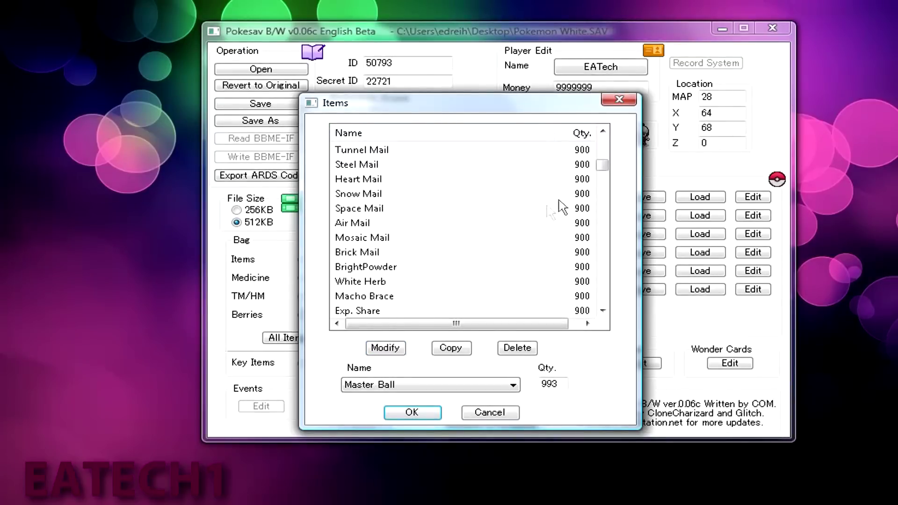
mouse_move(597, 176)
left_mouse_down()
mouse_move(602, 317)
mouse_move(589, 156)
left_mouse_up()
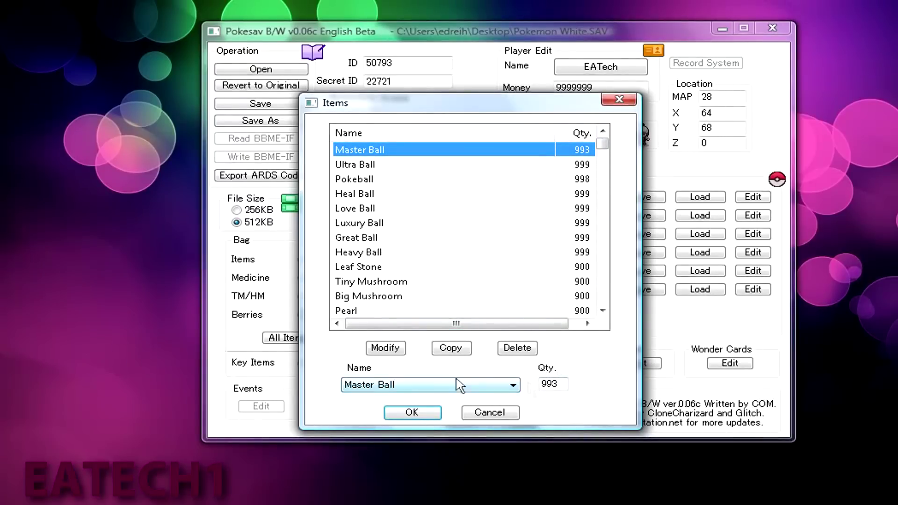
left_click(552, 383)
type("999")
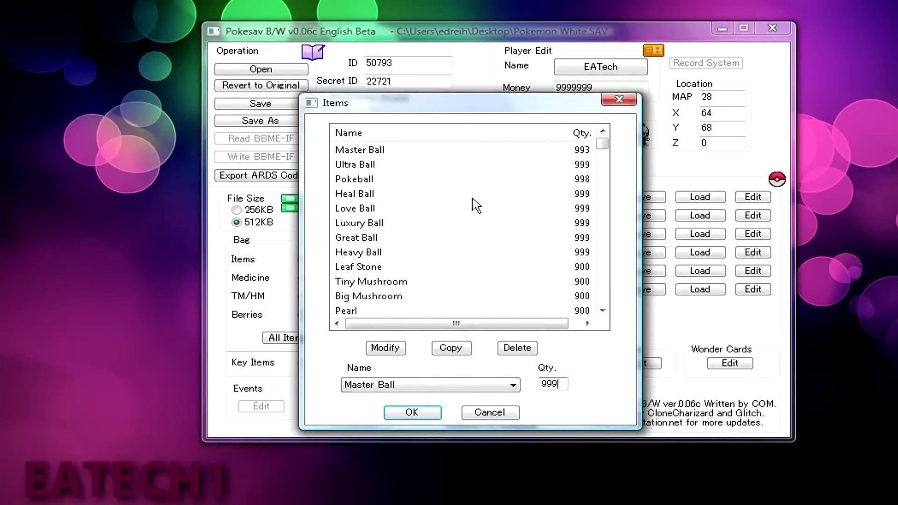
left_click(399, 351)
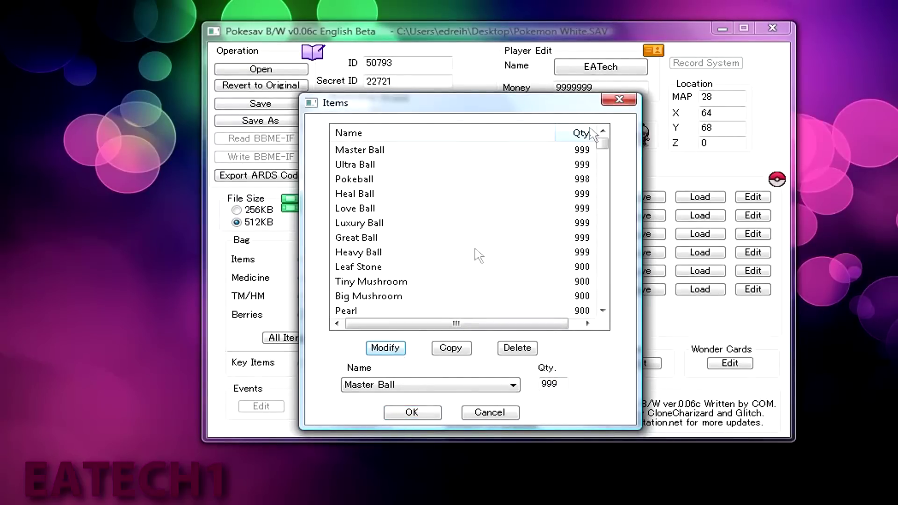
left_click(562, 153)
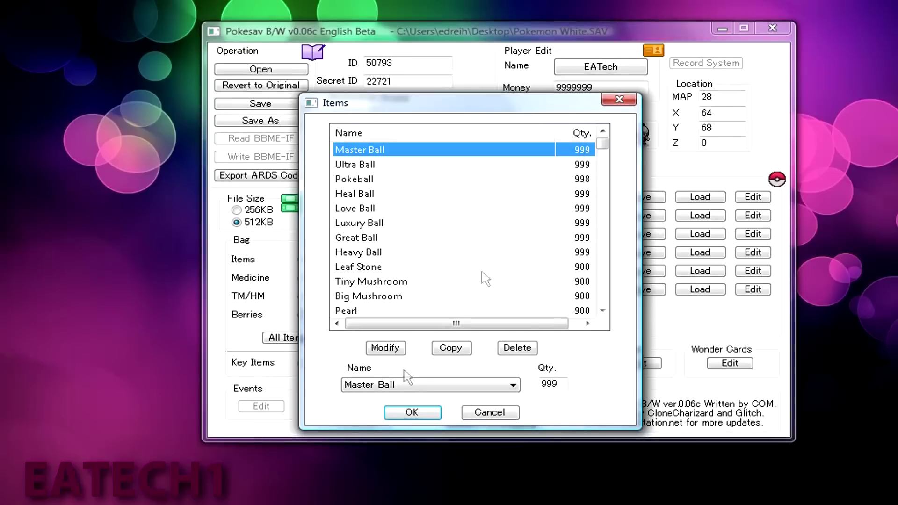
Confirm the Items dialog, then view and close the TM/HM and Key Items lists.
left_click(411, 412)
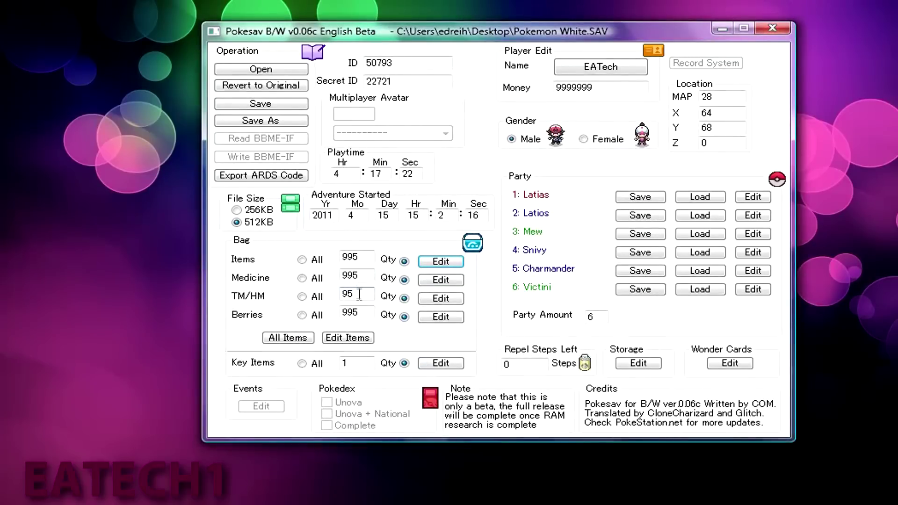
left_click(432, 299)
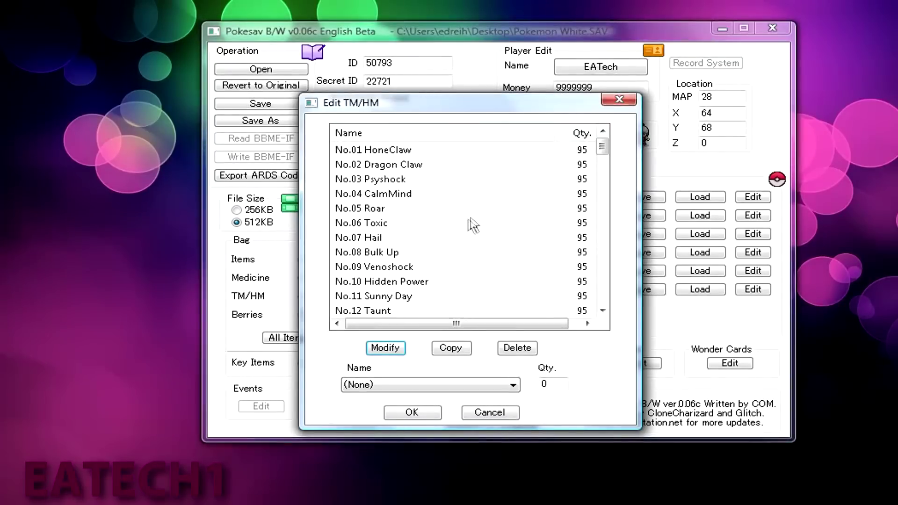
scroll(596, 207, "down", 2)
scroll(601, 160, "down", 15)
scroll(602, 161, "up", 15)
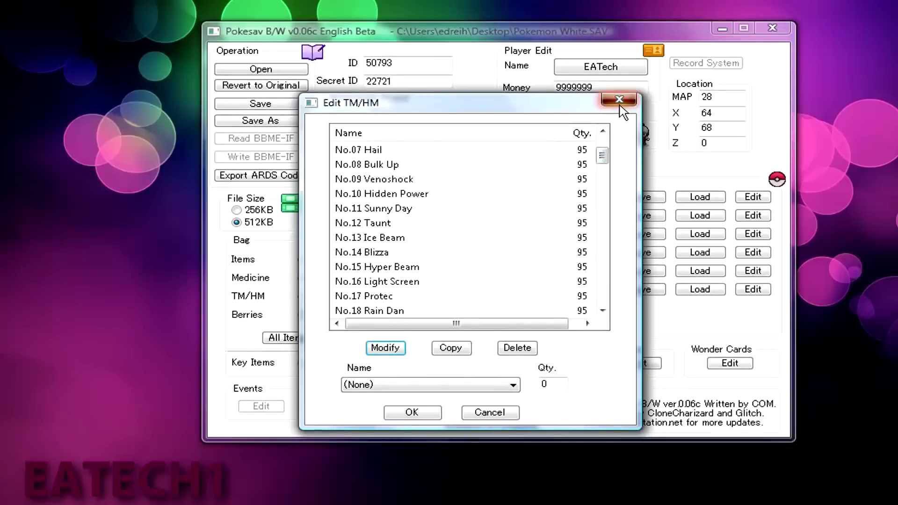
left_click(619, 101)
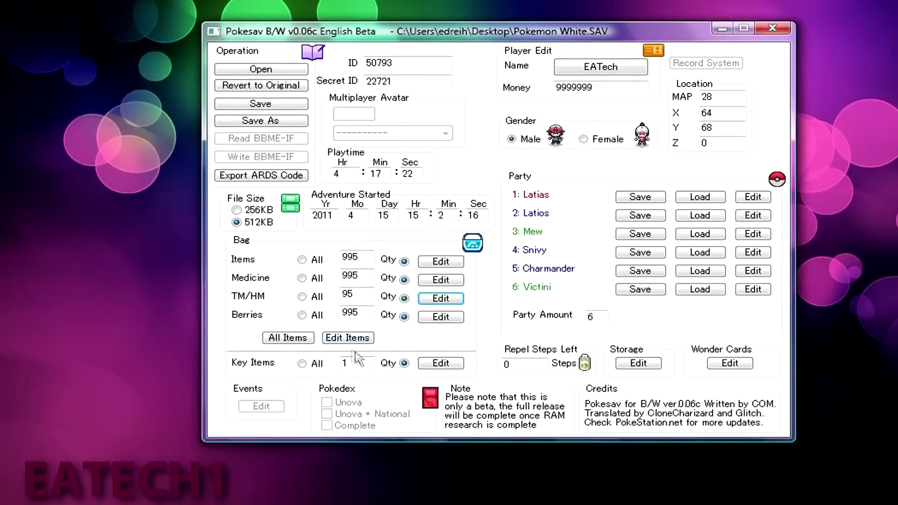
left_click(435, 366)
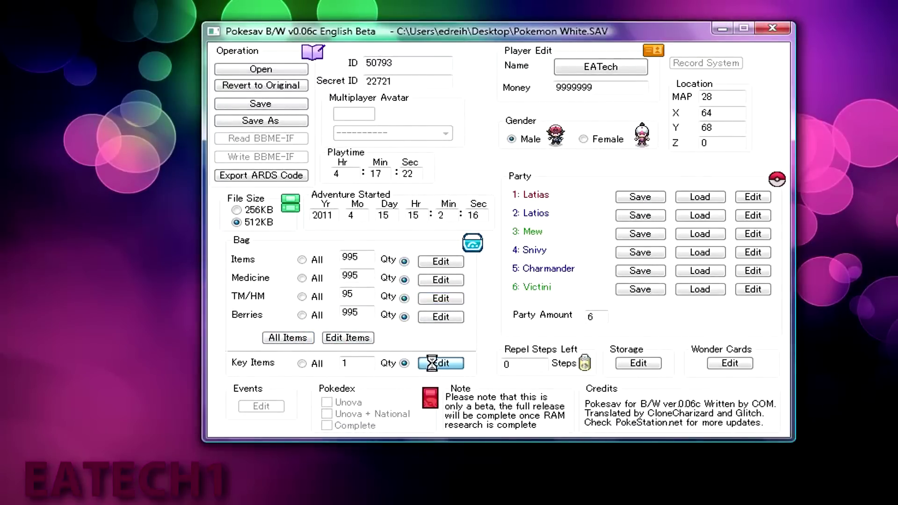
mouse_move(602, 149)
left_mouse_down()
mouse_move(603, 274)
mouse_move(602, 166)
left_mouse_up()
left_click(617, 101)
Open Storage Edit and step the Box Number spinner to Box 7.
left_click(637, 363)
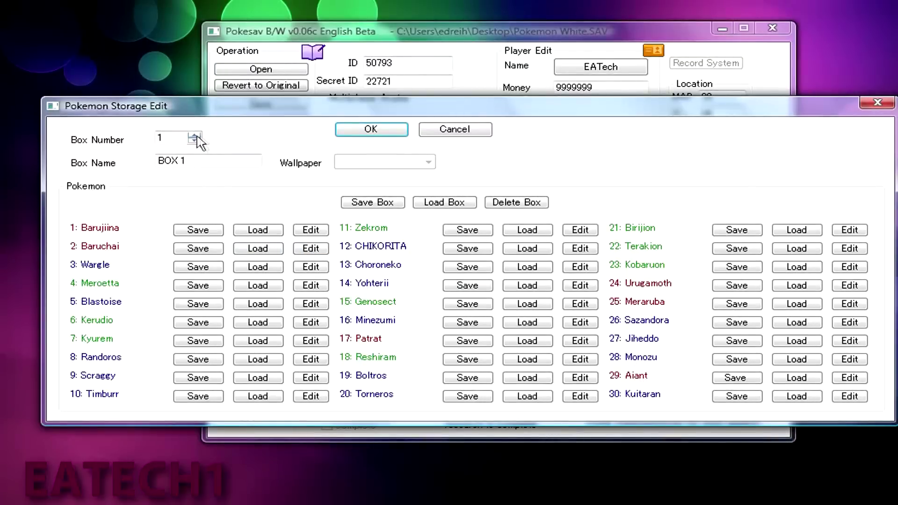
left_click(196, 136)
left_click(195, 135)
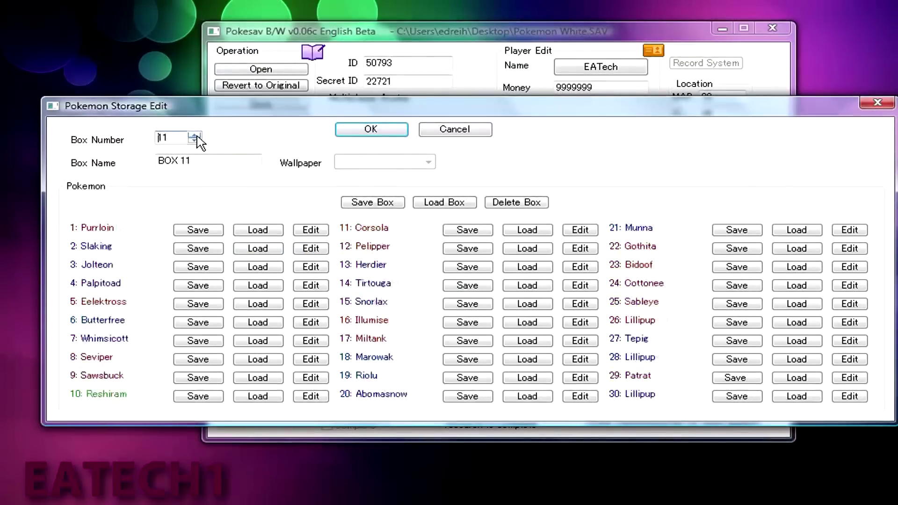
left_click(194, 136)
left_click(194, 135)
left_click(194, 142)
left_click(195, 142)
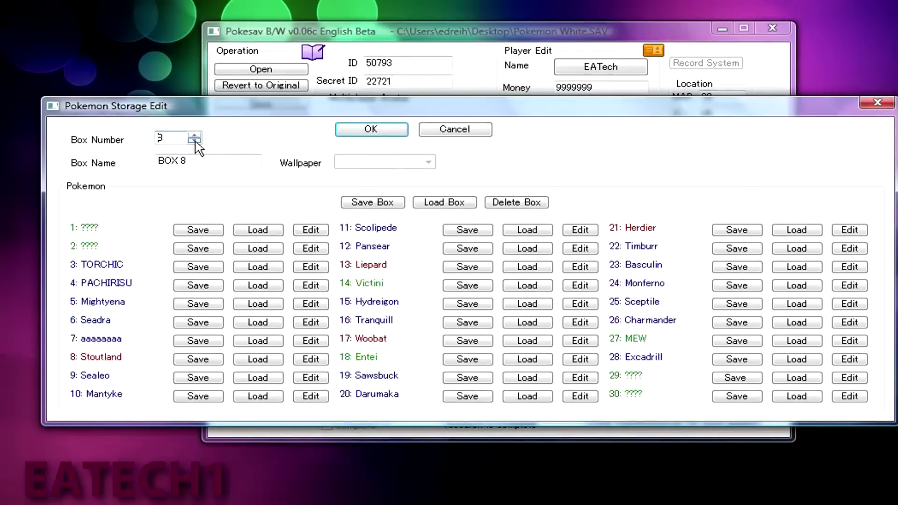
left_click(194, 142)
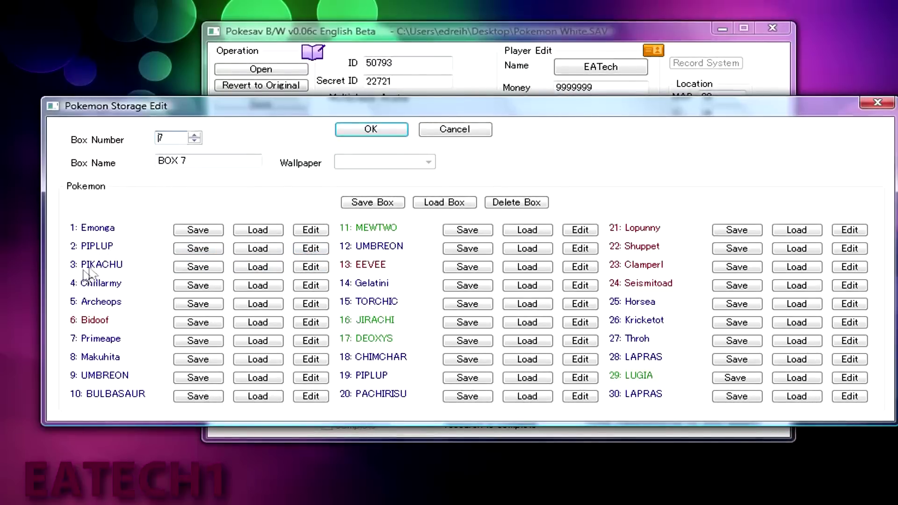
Open Box 7's Pikachu and select its Level 100 and Happiness 178 values.
left_click(306, 272)
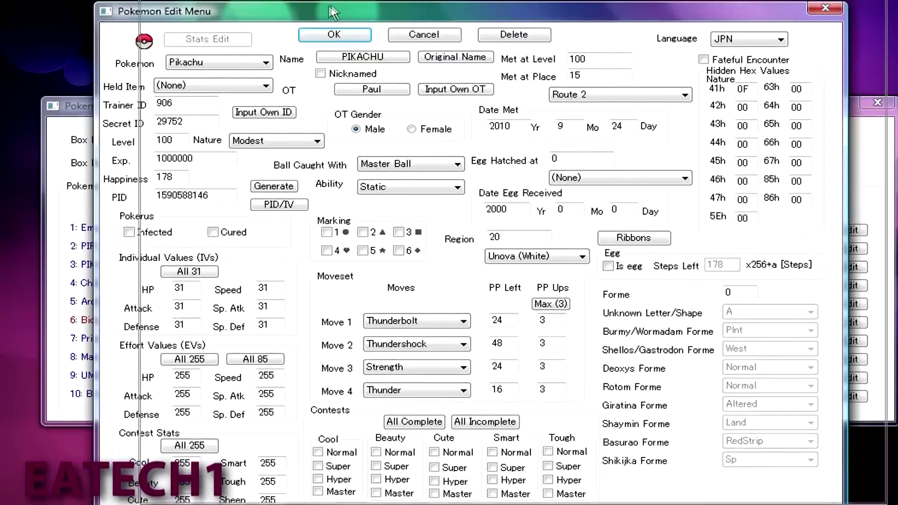
left_click_drag(329, 11, 361, 0)
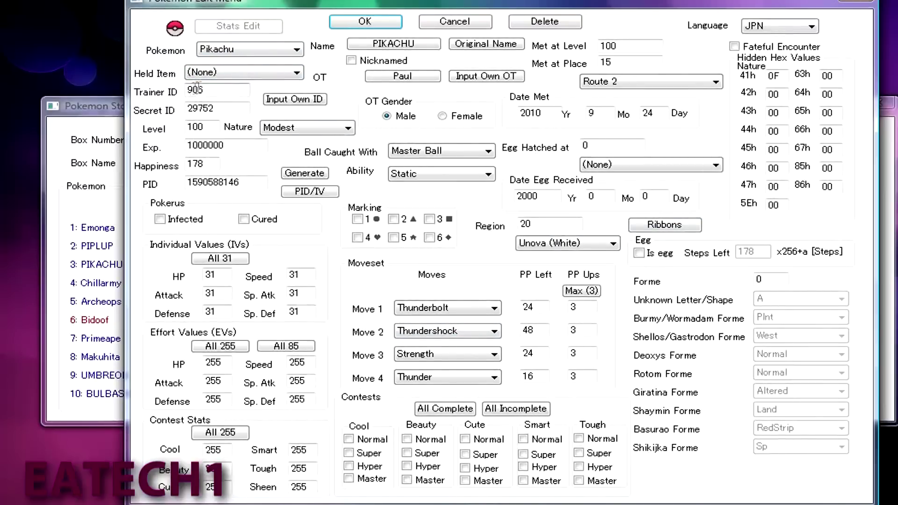
left_click(202, 127)
double_click(202, 127)
left_click(206, 166)
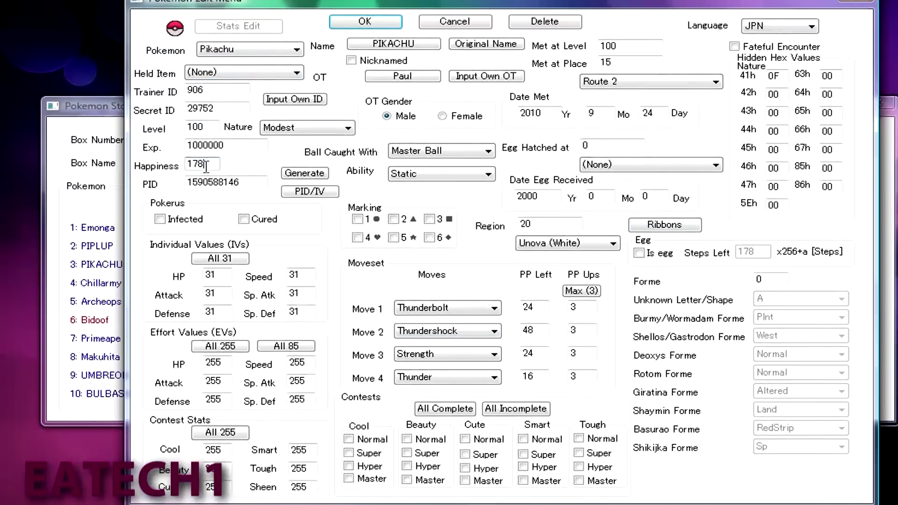
left_click_drag(206, 165, 182, 167)
Check Pikachu's move lists, keeping Thunderbolt, and open its Ribbon Edit list.
left_click(456, 315)
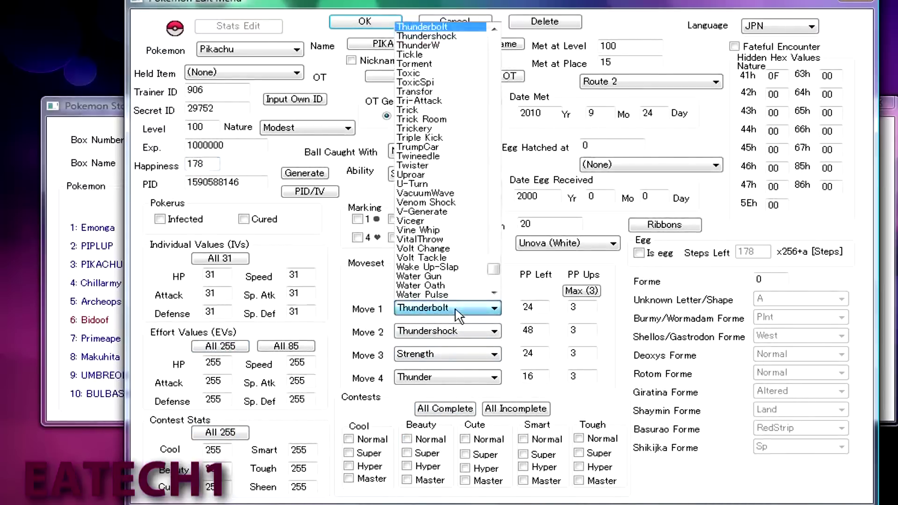
left_click_drag(465, 311, 498, 310)
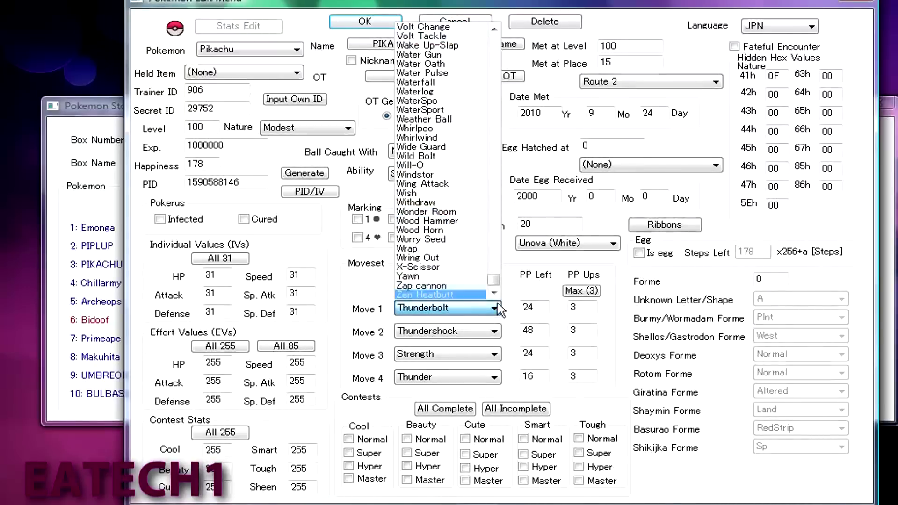
scroll(452, 281, "up", 10)
scroll(457, 201, "up", 10)
scroll(460, 171, "down", 1)
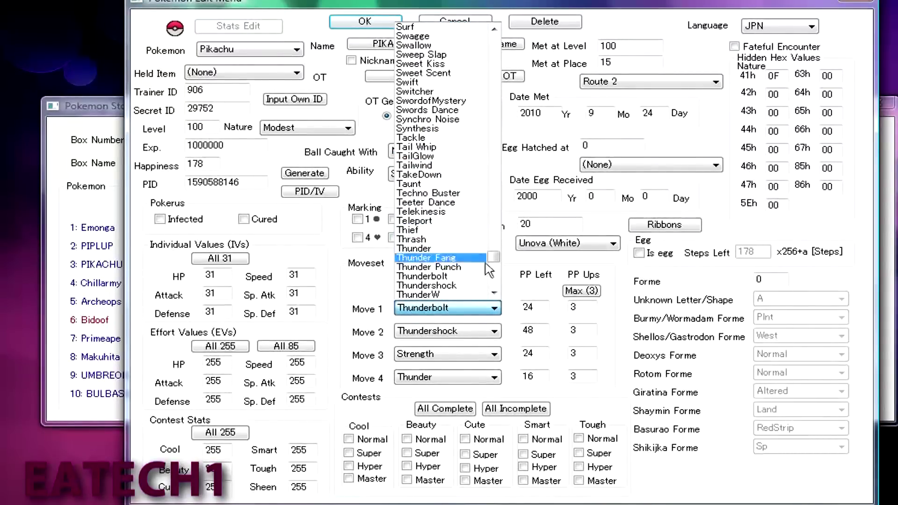
scroll(488, 270, "up", 10)
scroll(486, 269, "up", 10)
scroll(482, 266, "up", 10)
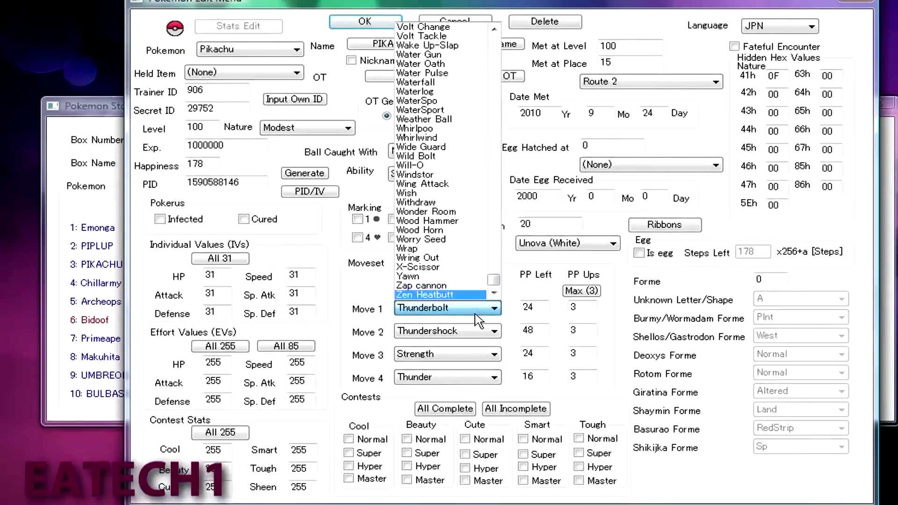
left_click(478, 319)
left_click(472, 337)
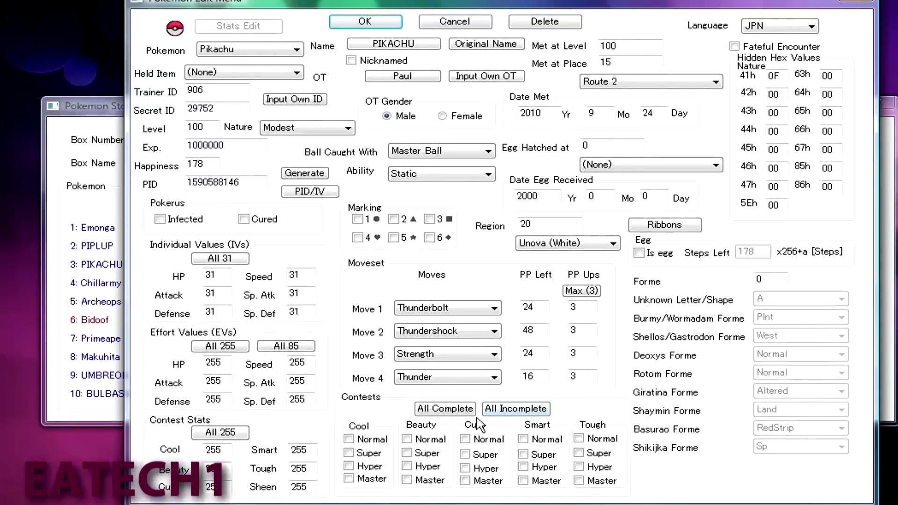
left_click(438, 409)
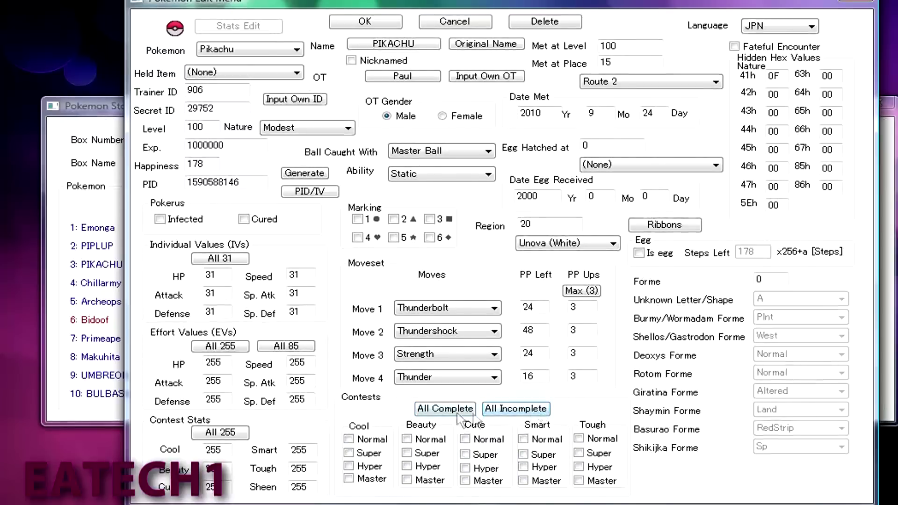
left_click(665, 225)
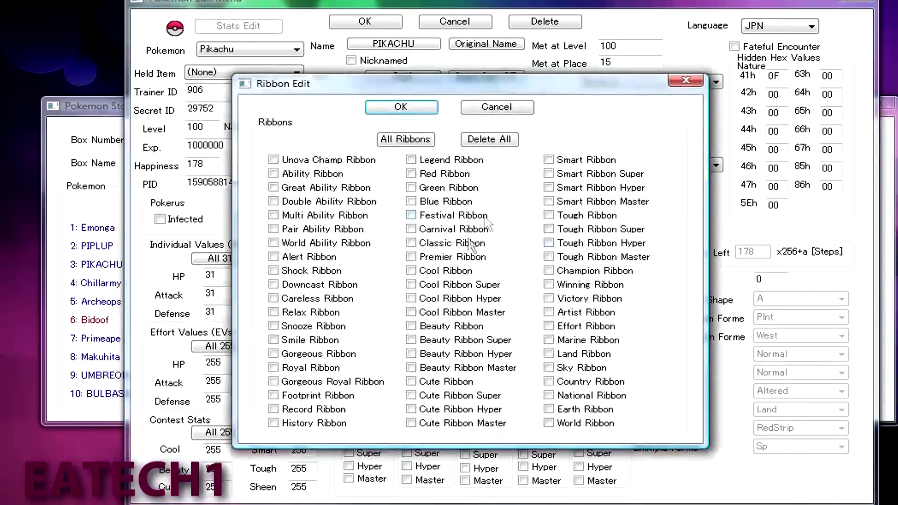
Grant then clear all ribbons, tick Carnival, Alert and Careless, and close the list.
left_click(410, 141)
left_click(498, 143)
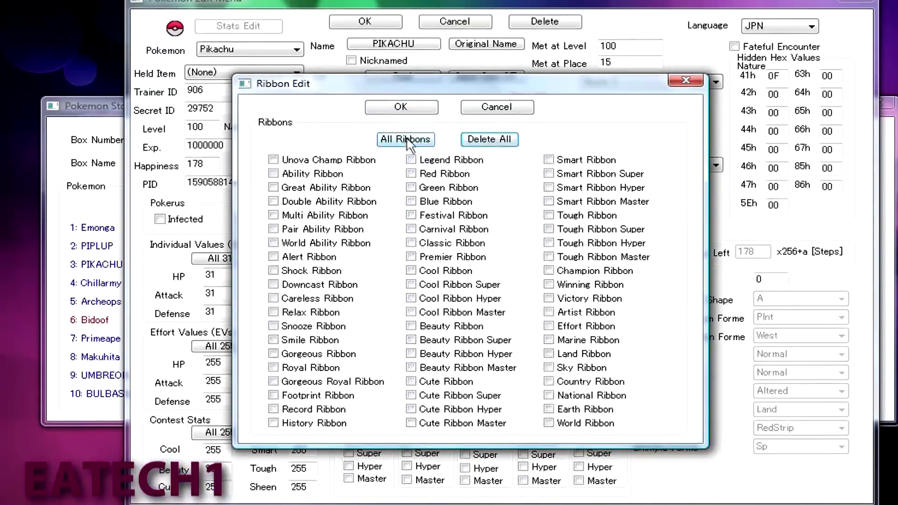
left_click(403, 141)
left_click(478, 142)
left_click(411, 230)
left_click(274, 256)
left_click(274, 298)
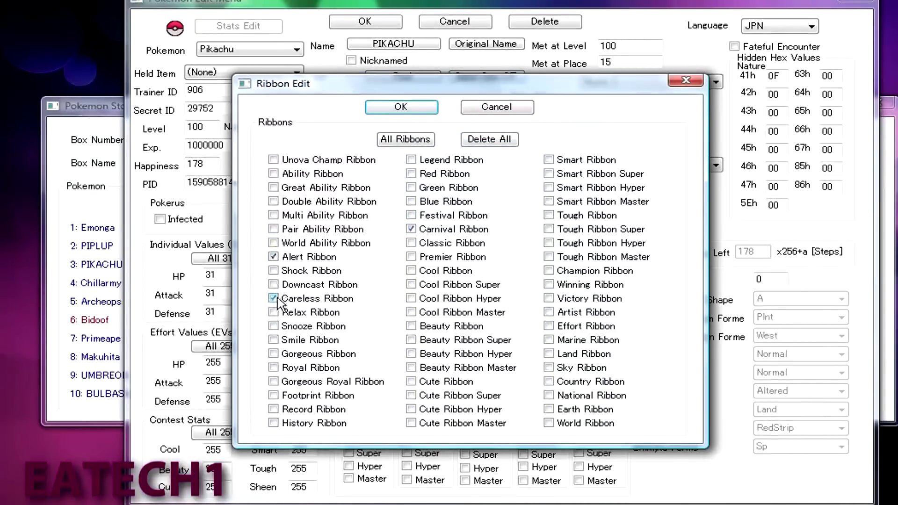
left_click(476, 111)
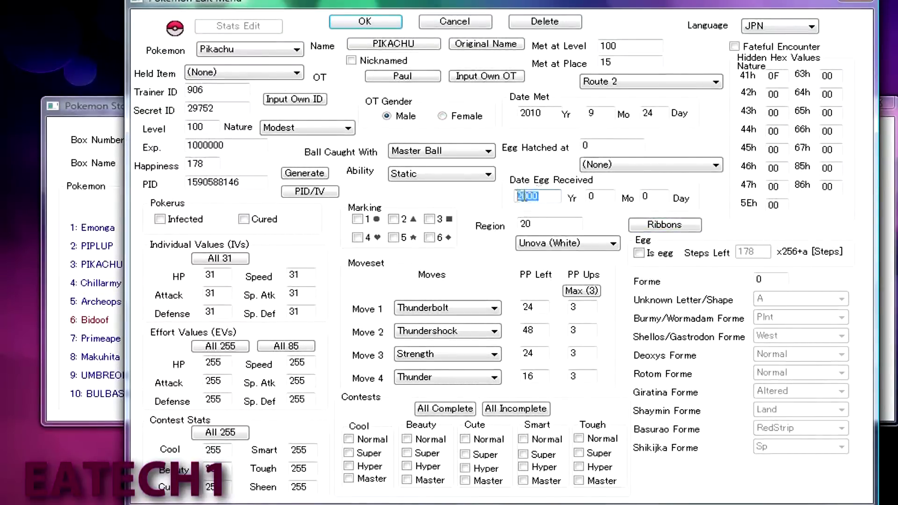
Inspect the Met at Place list (Route 2), blank the form with Delete, and cancel.
left_click(613, 83)
left_click(613, 84)
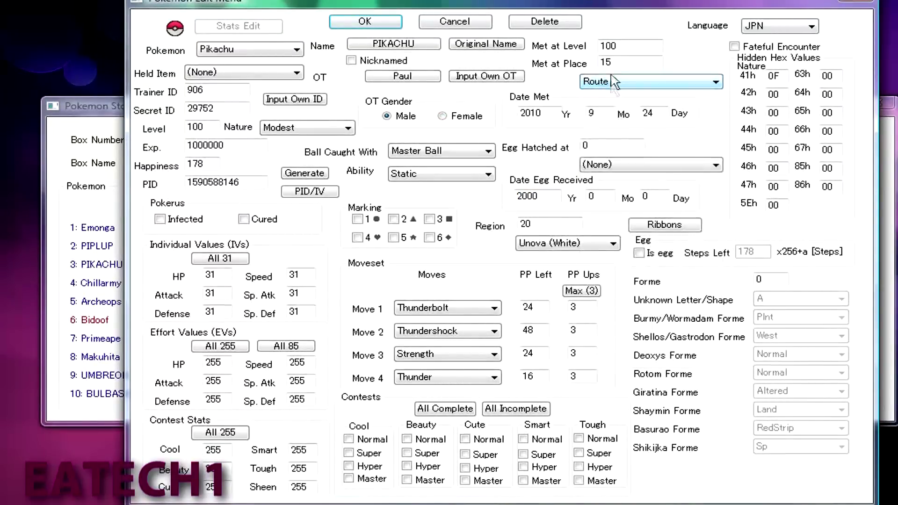
double_click(602, 63)
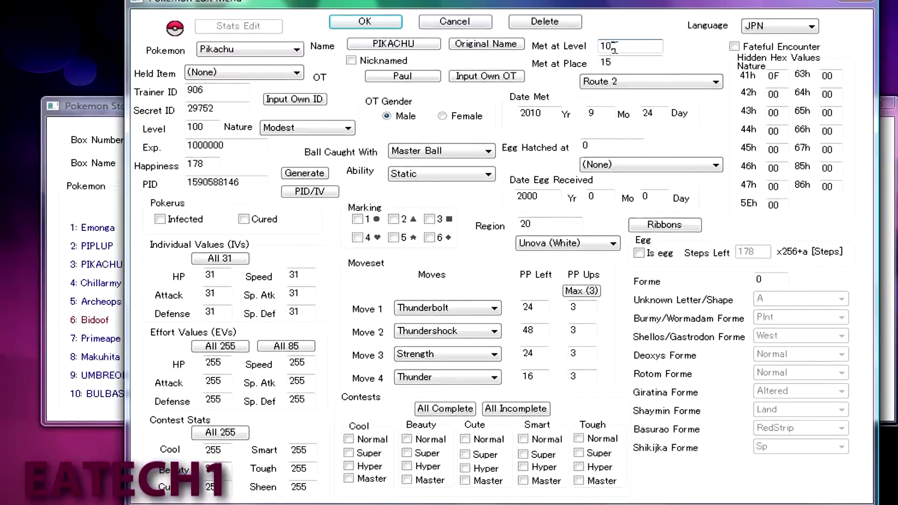
left_click(636, 82)
scroll(642, 200, "up", 3)
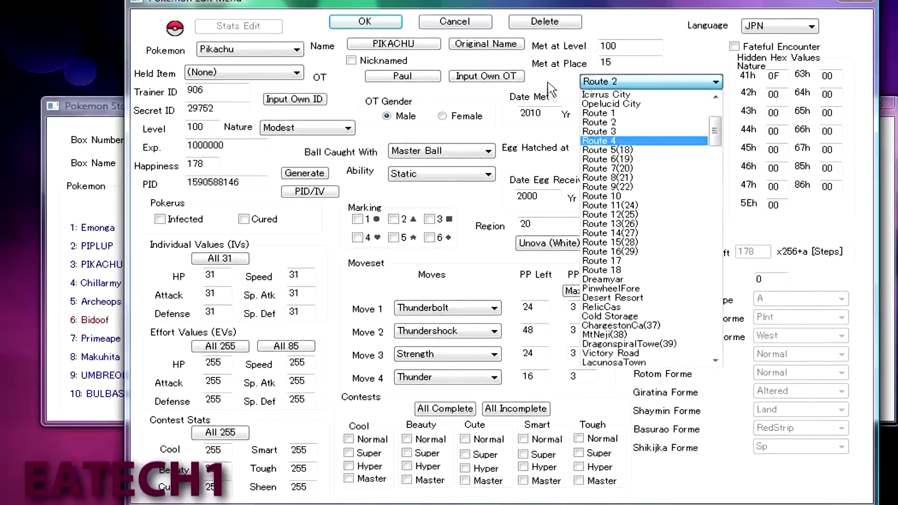
left_click(553, 91)
left_click(554, 33)
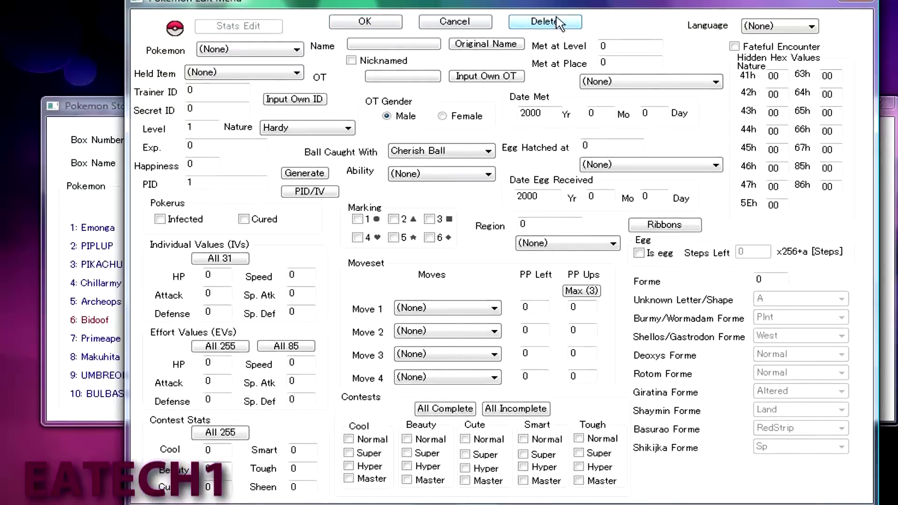
left_click(446, 23)
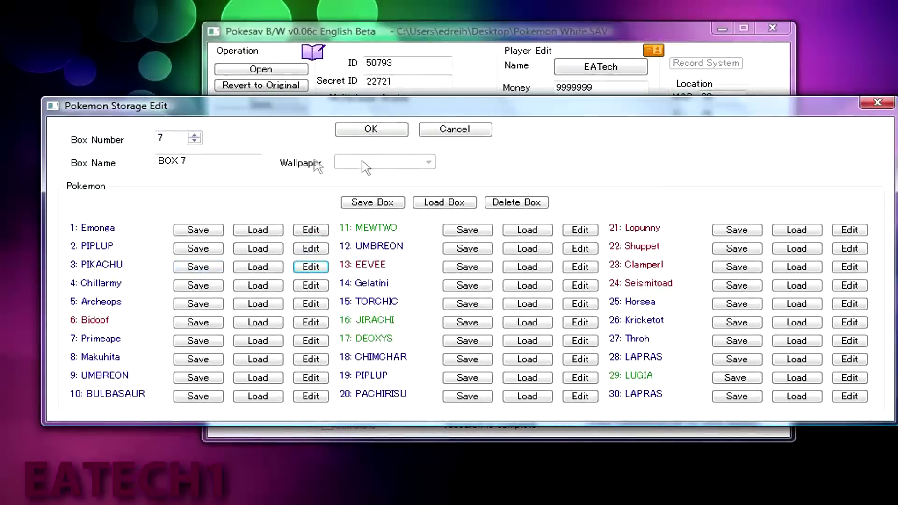
Step the Box Number spinner back through earlier boxes, then cancel Storage Edit.
left_click(200, 141)
left_click(200, 141)
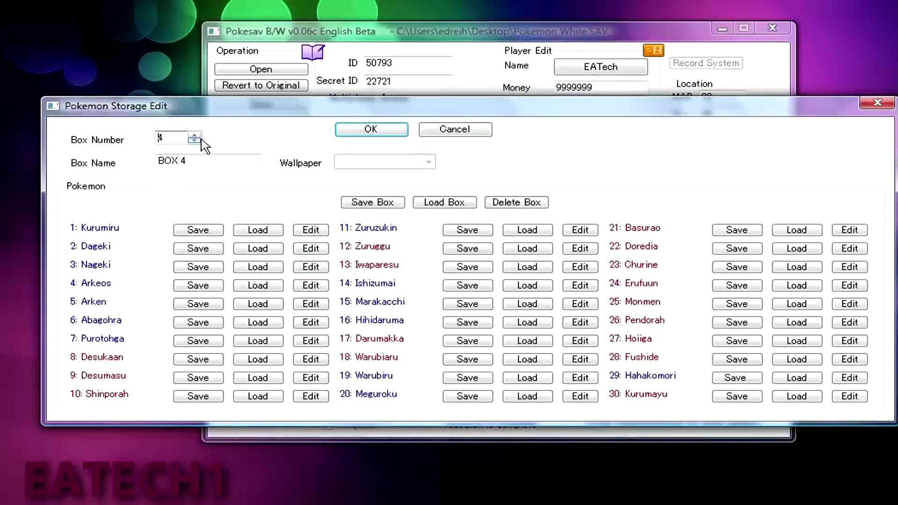
left_click(450, 133)
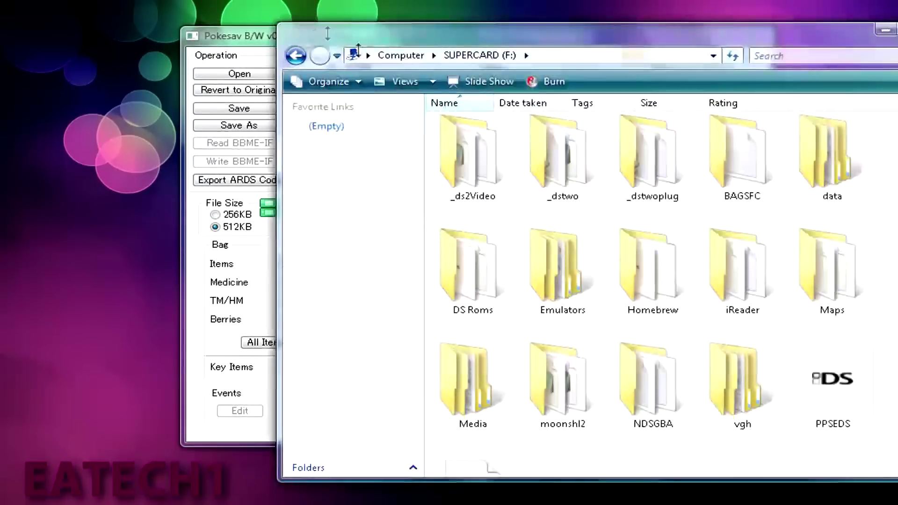
Browse the SUPERCARD (F:) drive's folders in Explorer, then close the window.
left_click(368, 56)
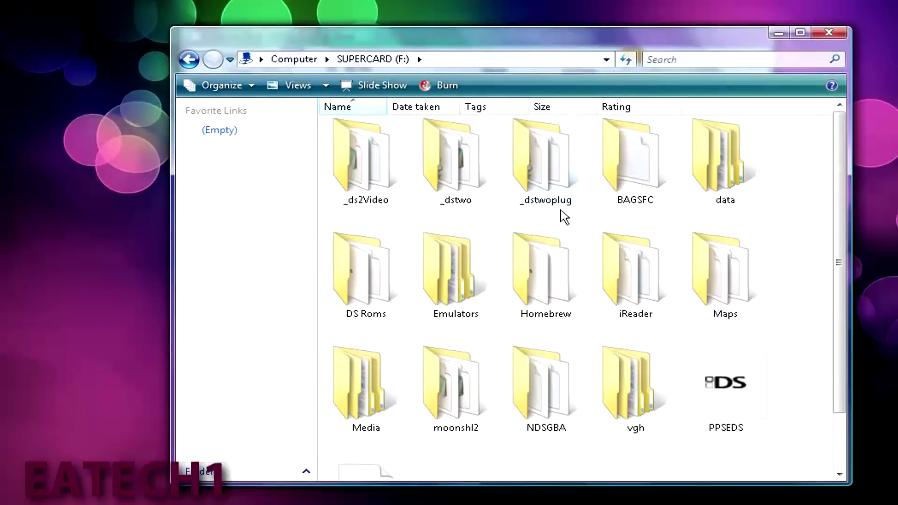
scroll(699, 321, "down", 1)
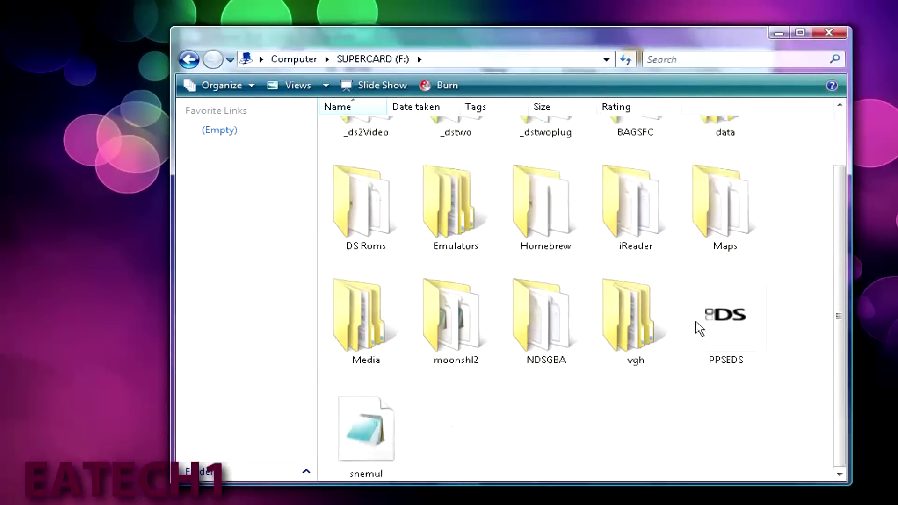
scroll(631, 301, "up", 1)
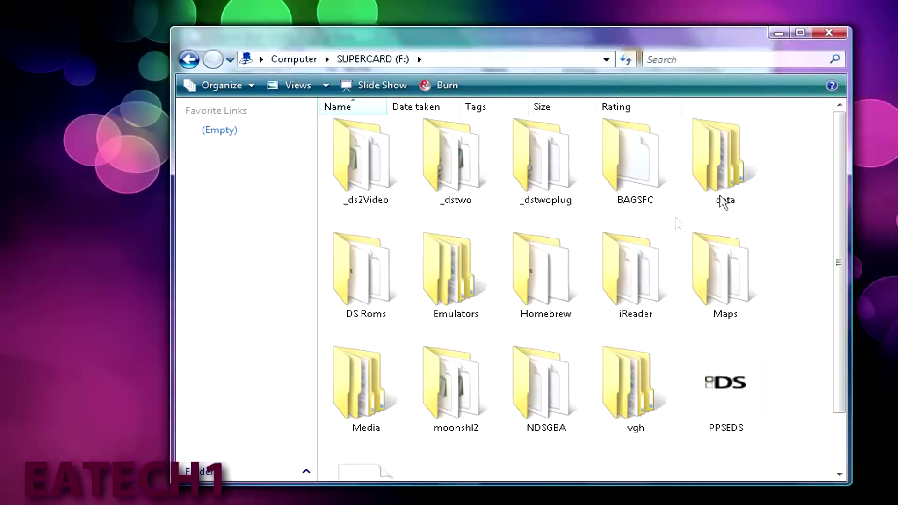
left_click_drag(773, 166, 786, 193)
left_click(820, 34)
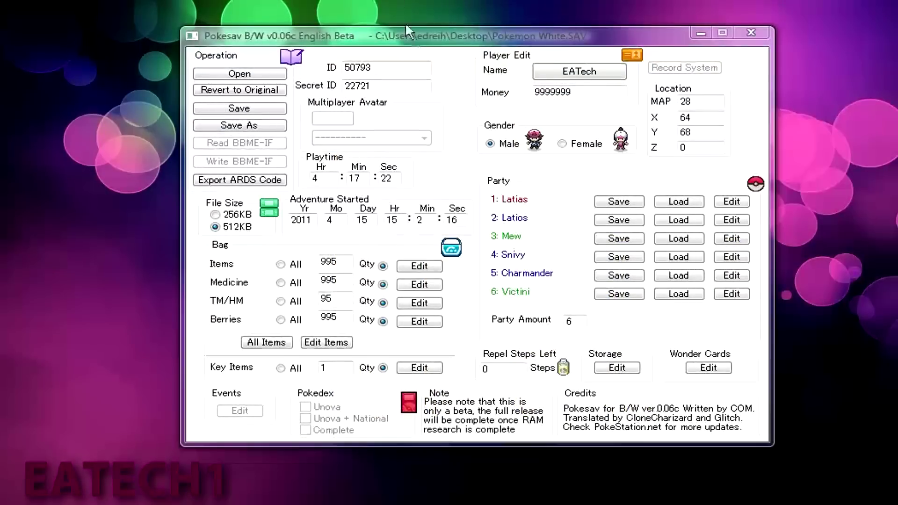
Open the edit form for party slot 1, Latias, and reposition the windows.
left_click_drag(454, 32, 459, 17)
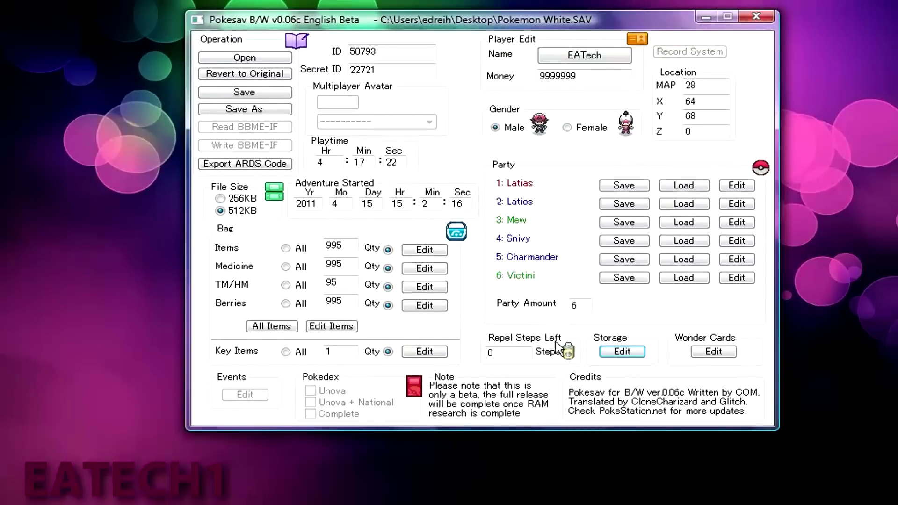
left_click(727, 189)
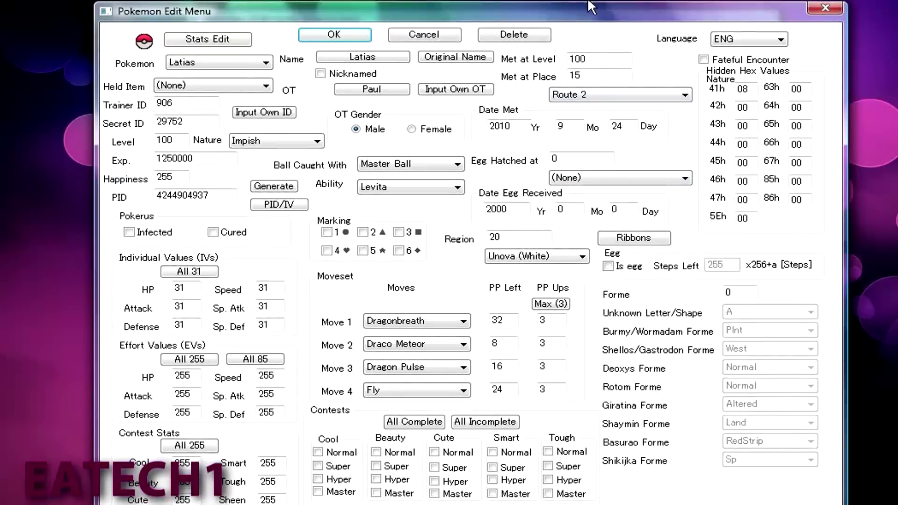
left_click_drag(577, 14, 592, 1)
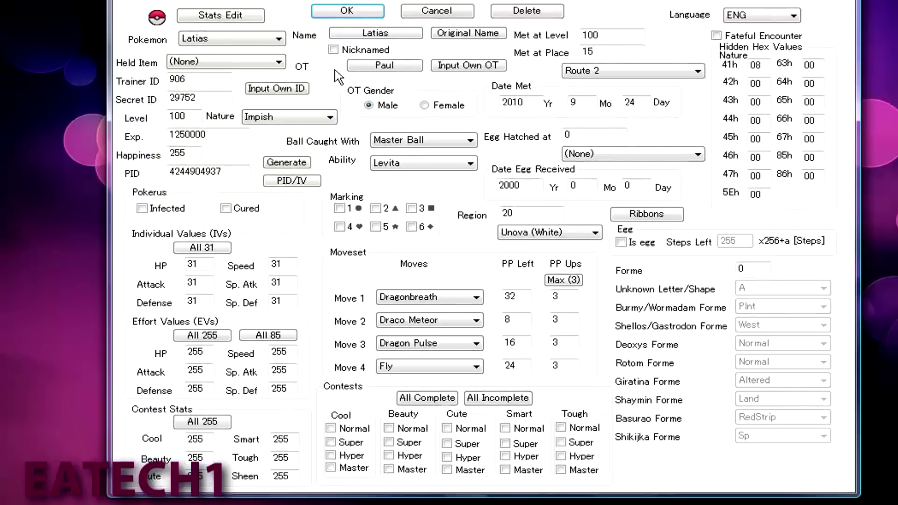
left_click_drag(374, 1, 369, 7)
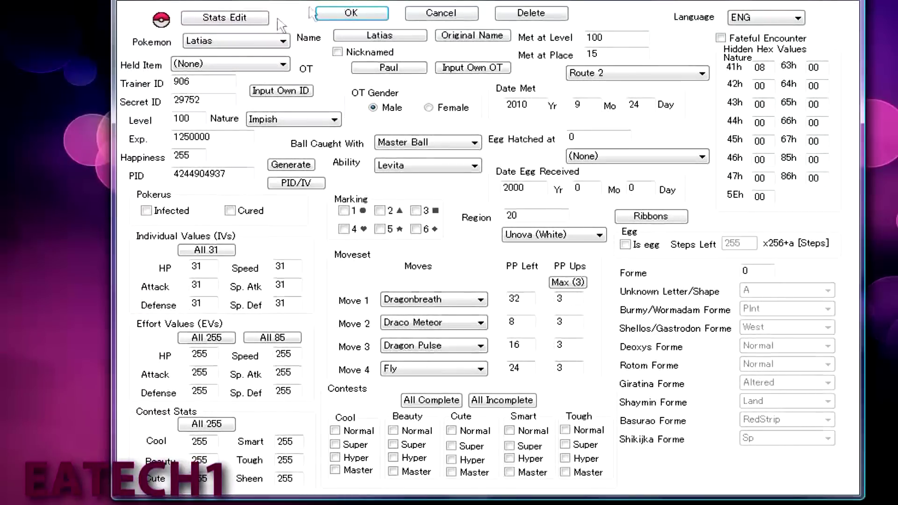
Close the edit form without changes and reopen Latias from party slot 1.
left_click(279, 42)
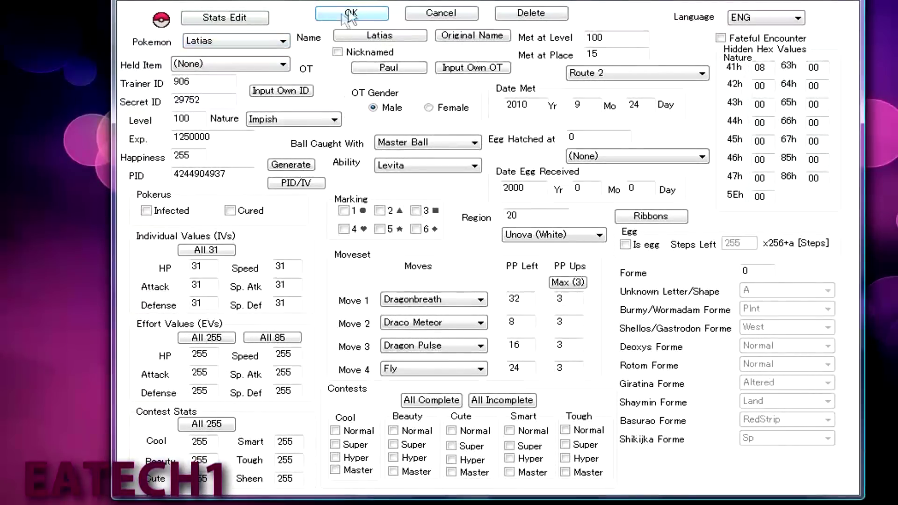
left_click(429, 15)
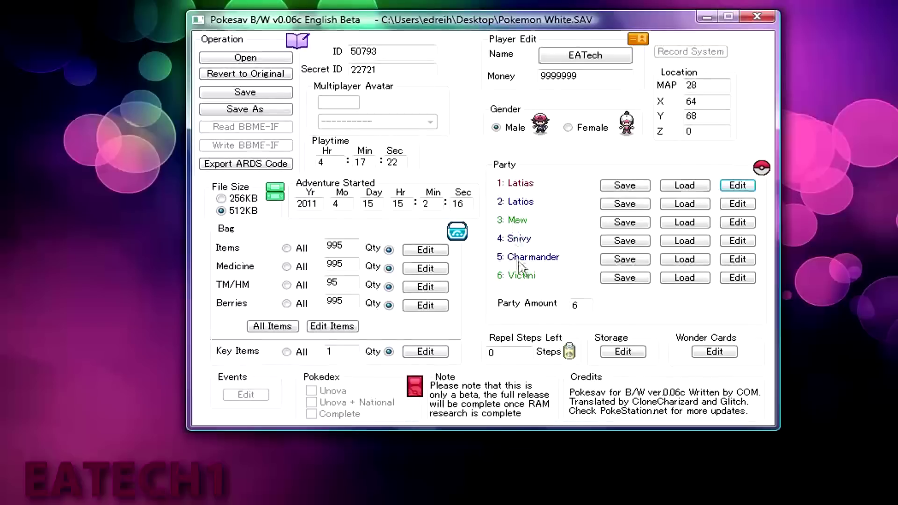
left_click(745, 185)
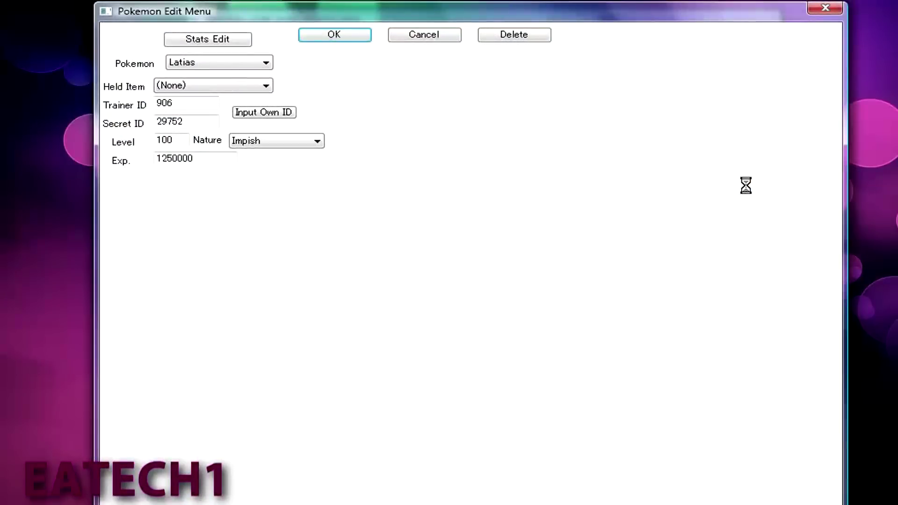
Change the species to Typhlosion at level 50, with IVs maxed at 31 and EVs at 255.
left_click(266, 62)
scroll(214, 276, "down", 12)
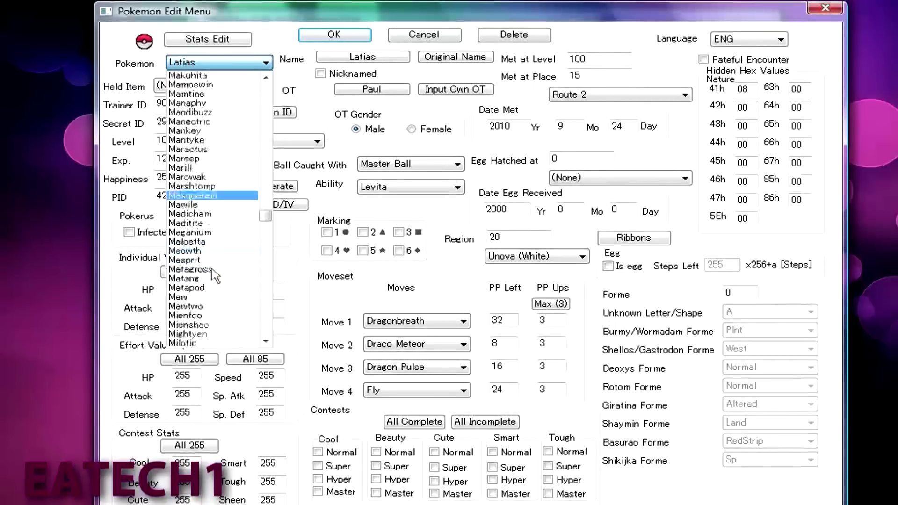
mouse_move(264, 216)
left_mouse_down()
mouse_move(260, 326)
mouse_move(263, 310)
left_mouse_up()
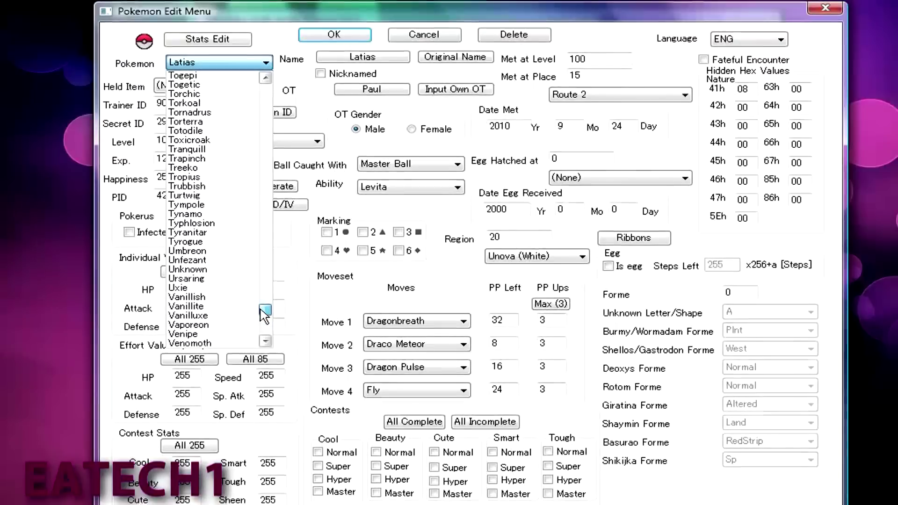
left_click(204, 224)
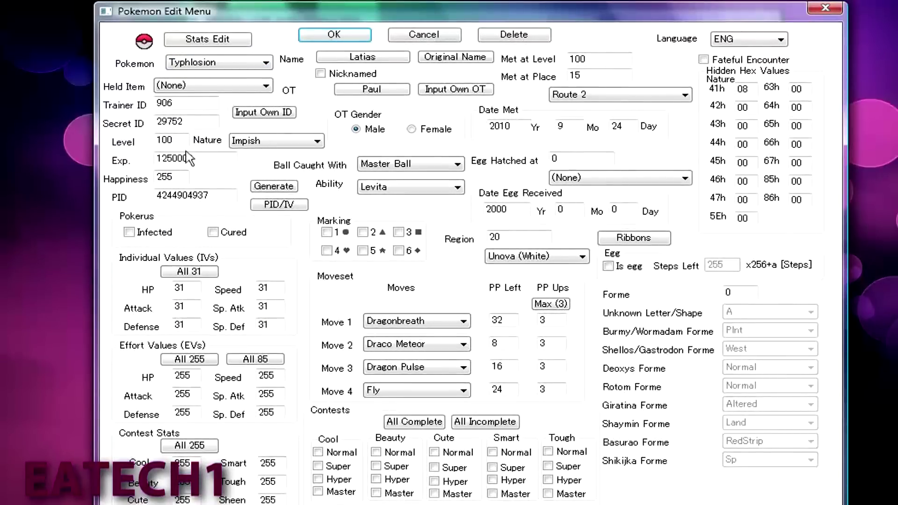
key("shift+Tab")
type("5")
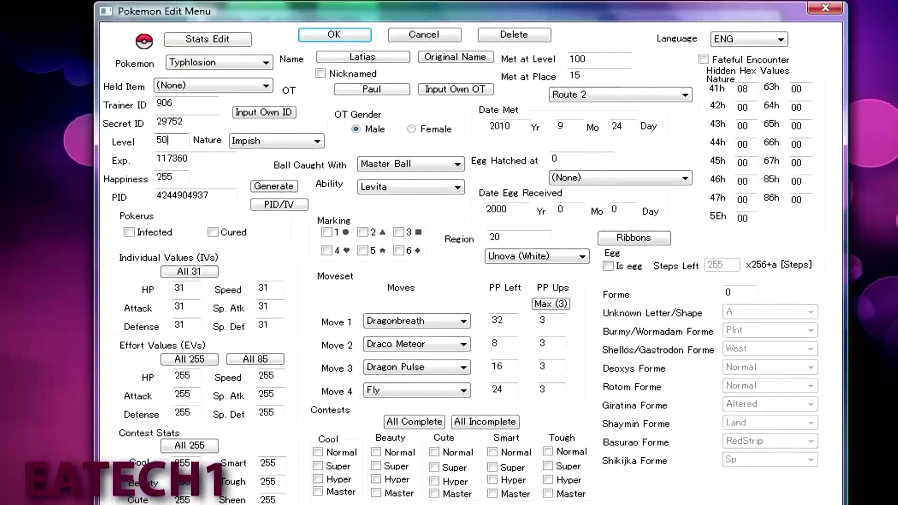
left_click(197, 275)
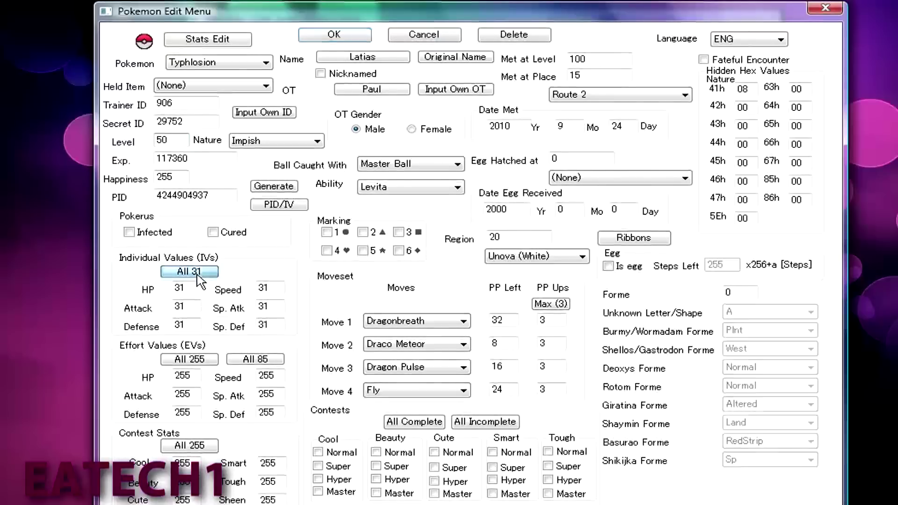
left_click(198, 360)
Set the fourth move to Hyper Beam, max every move's PP Ups, and complete all contests.
left_click(379, 322)
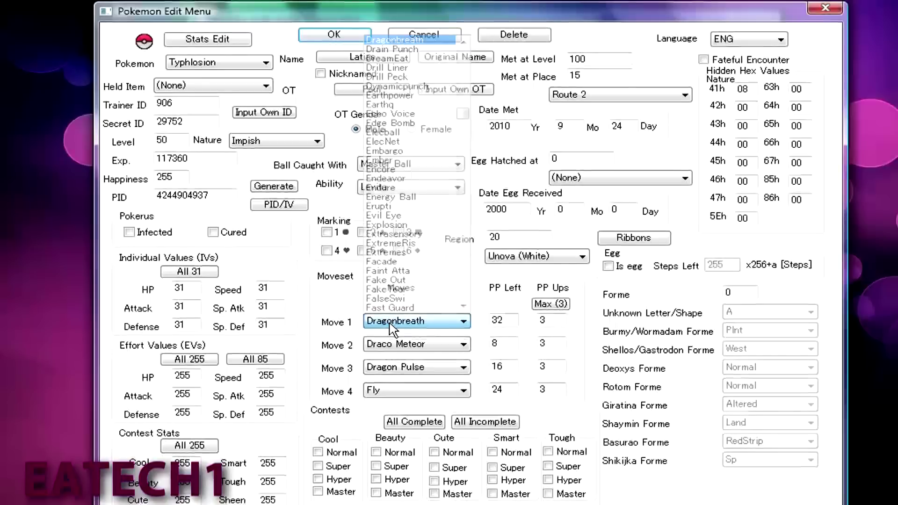
left_click(392, 345)
left_click(397, 390)
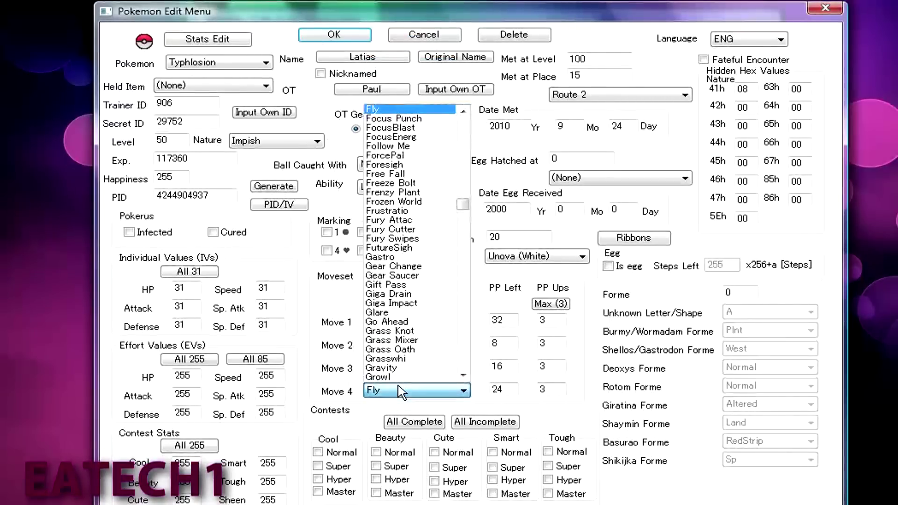
scroll(397, 386, "down", 3)
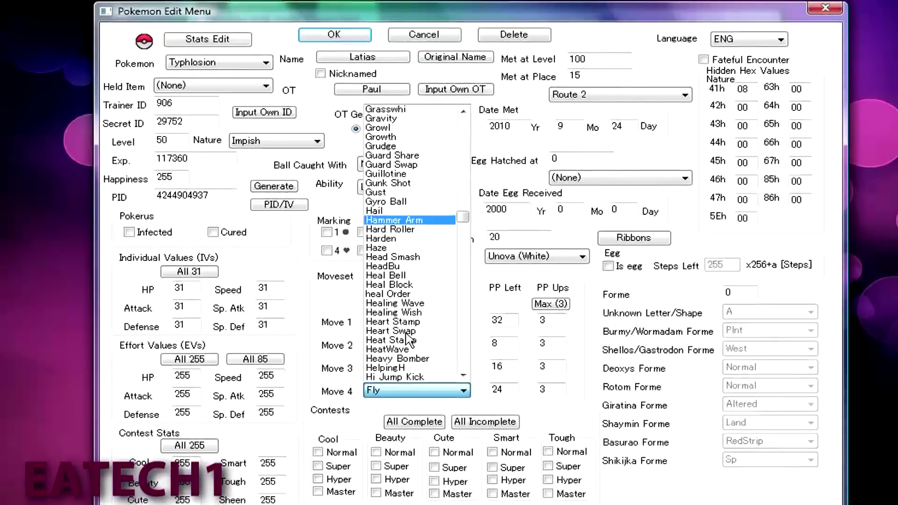
scroll(396, 386, "down", 3)
scroll(398, 383, "down", 3)
left_click(376, 359)
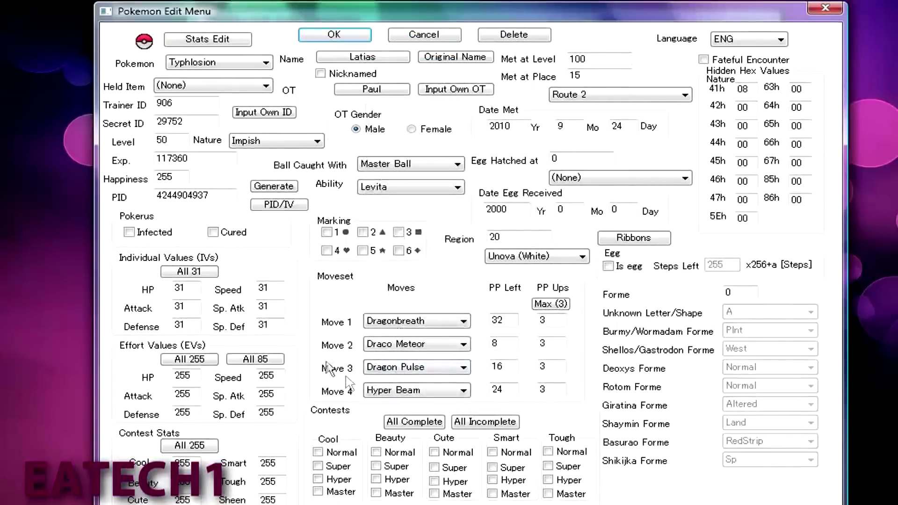
left_click(554, 304)
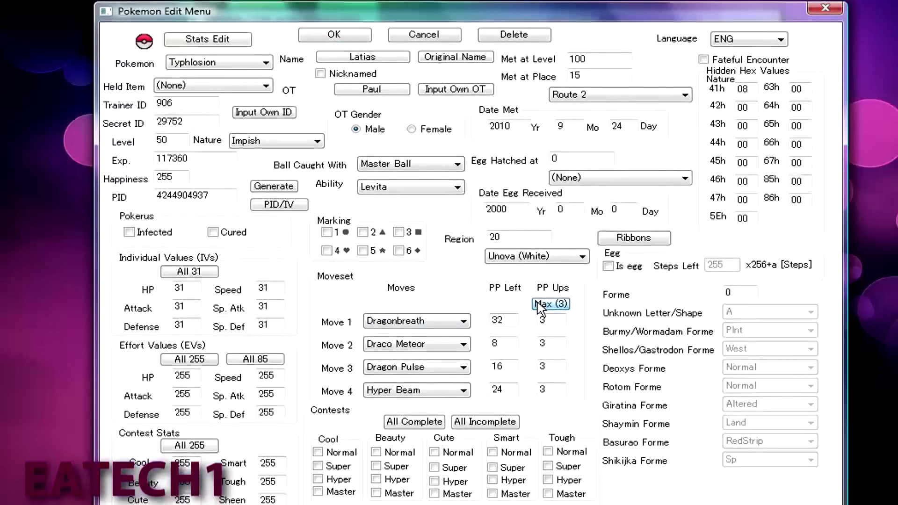
left_click(421, 428)
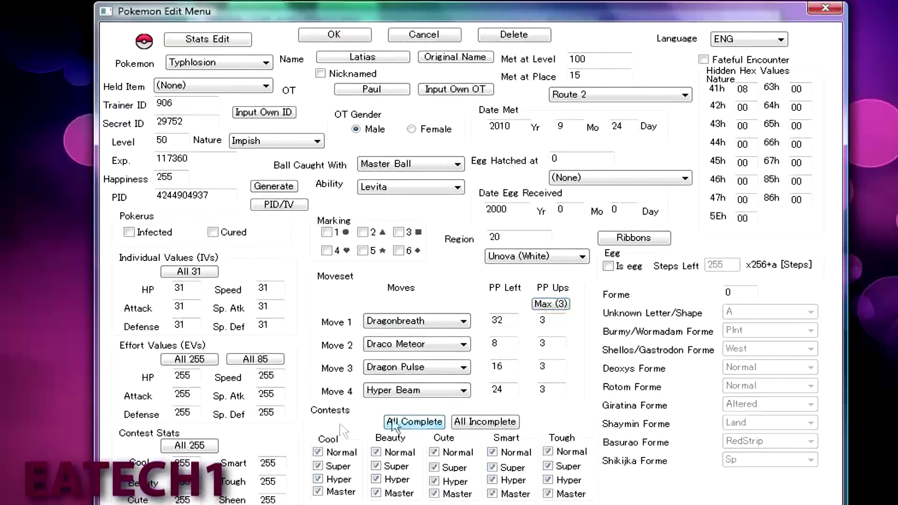
left_click(618, 239)
Grant all ribbons, make EATech the original trainer, and reset the nickname to Typhlosion.
left_click(400, 141)
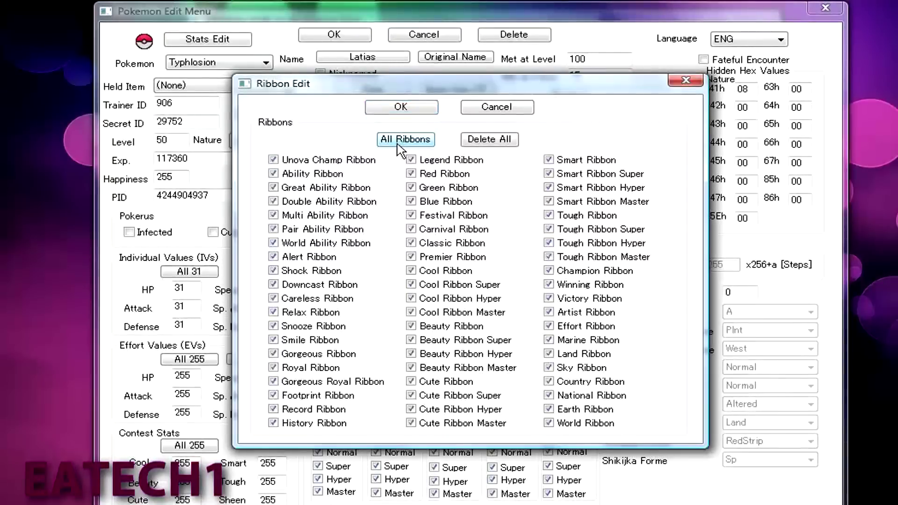
left_click(403, 108)
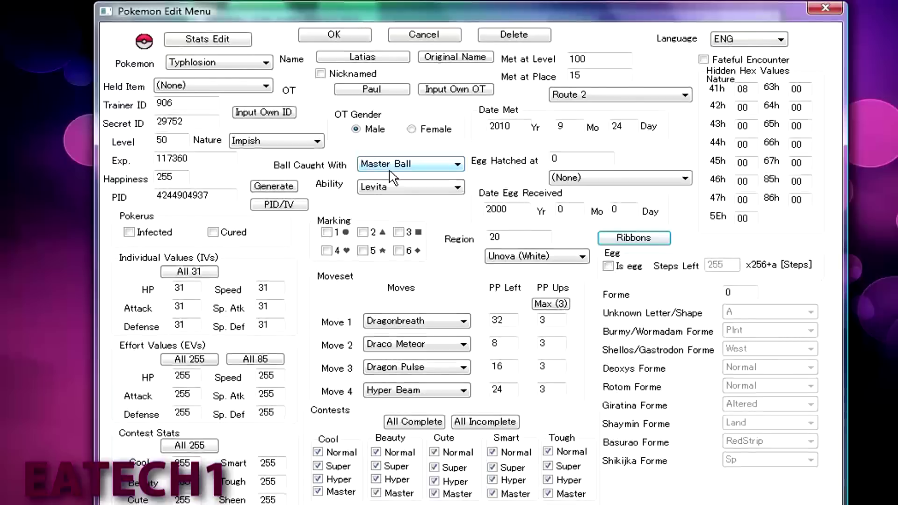
left_click(456, 89)
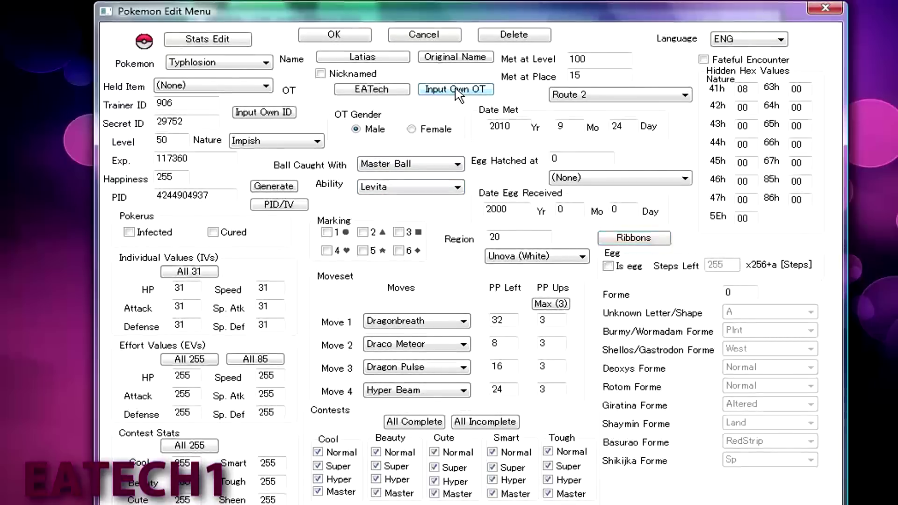
left_click(432, 61)
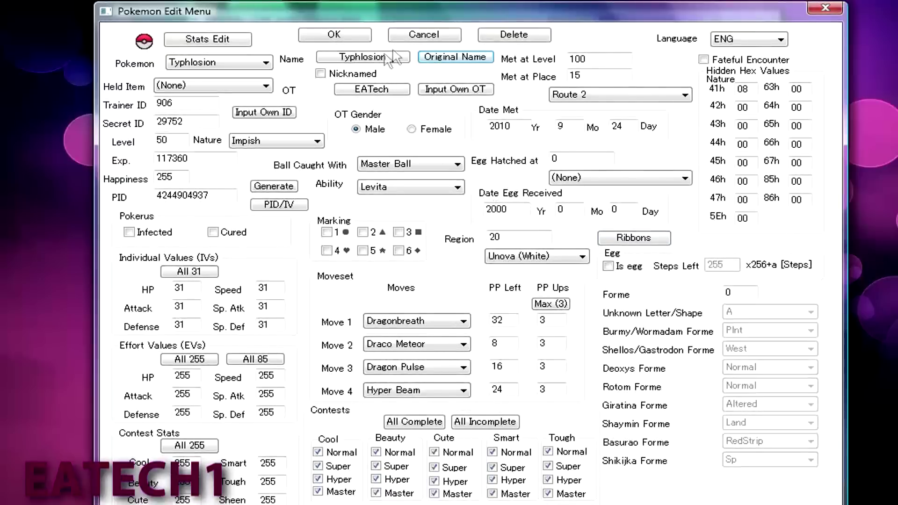
Accept the Typhlosion edits, write the Pokemon White save file, and exit Pokesav.
left_click(325, 36)
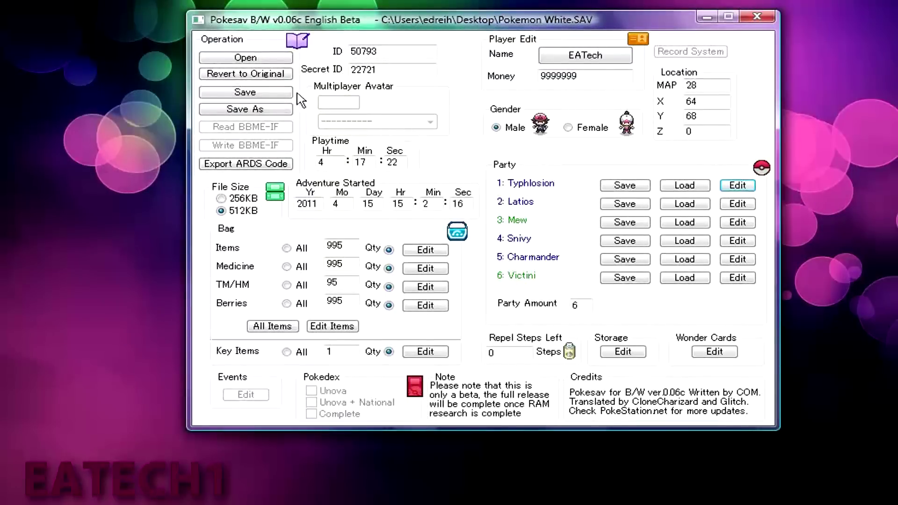
left_click(280, 98)
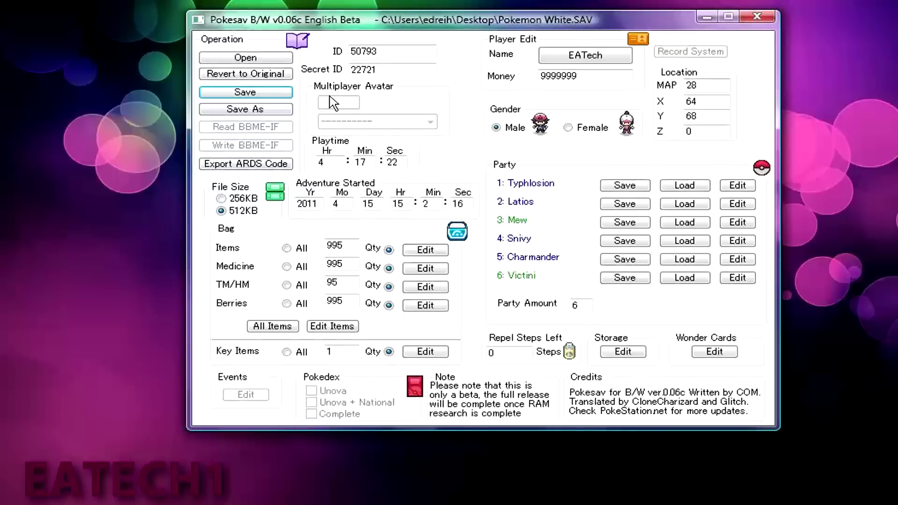
left_click(276, 96)
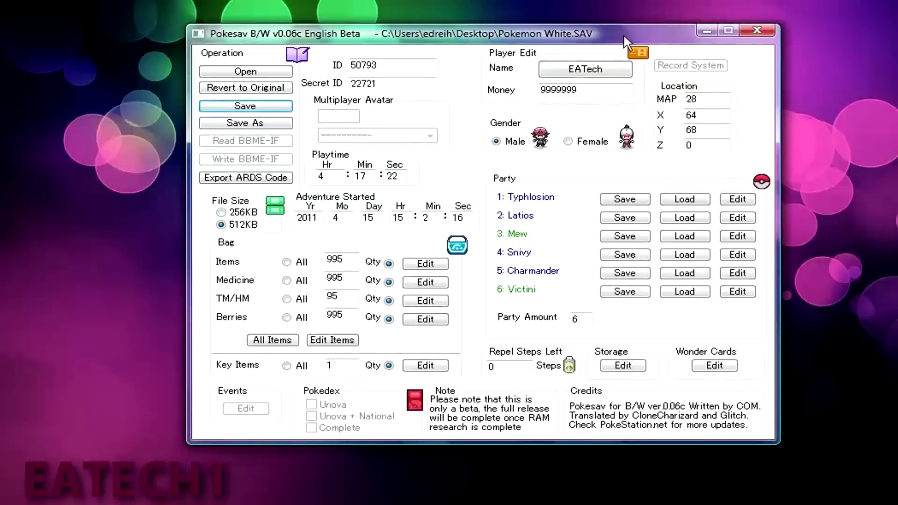
left_click(758, 31)
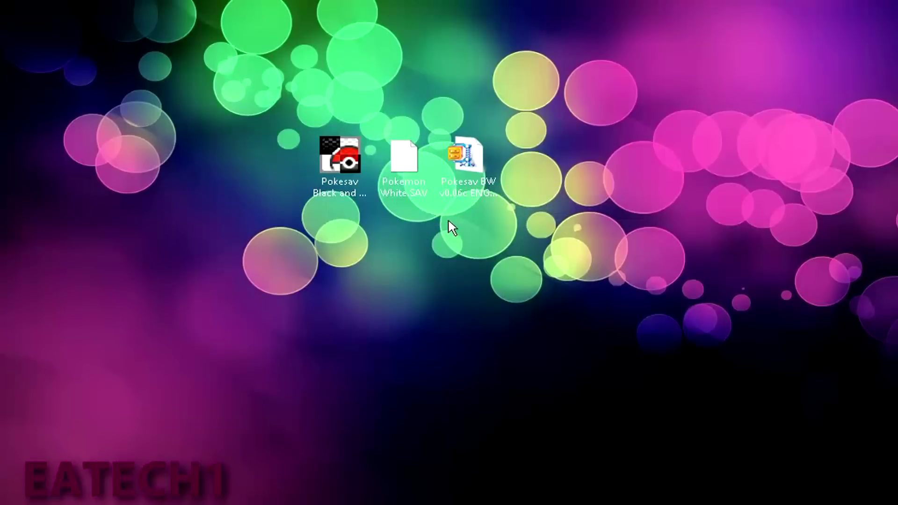
left_click(401, 160)
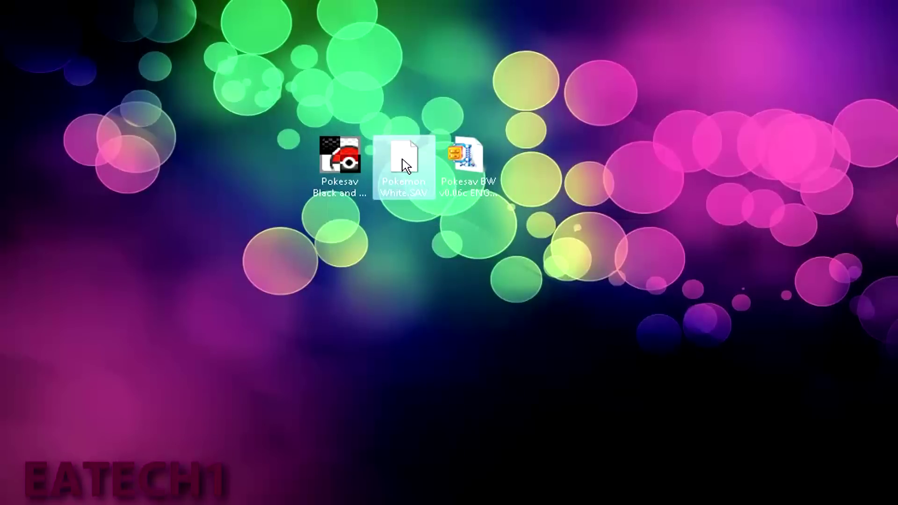
left_click(438, 46)
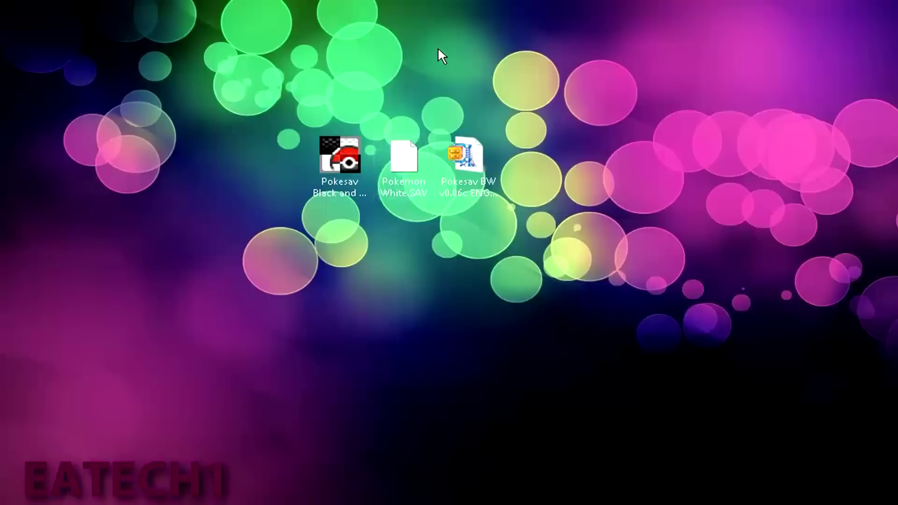